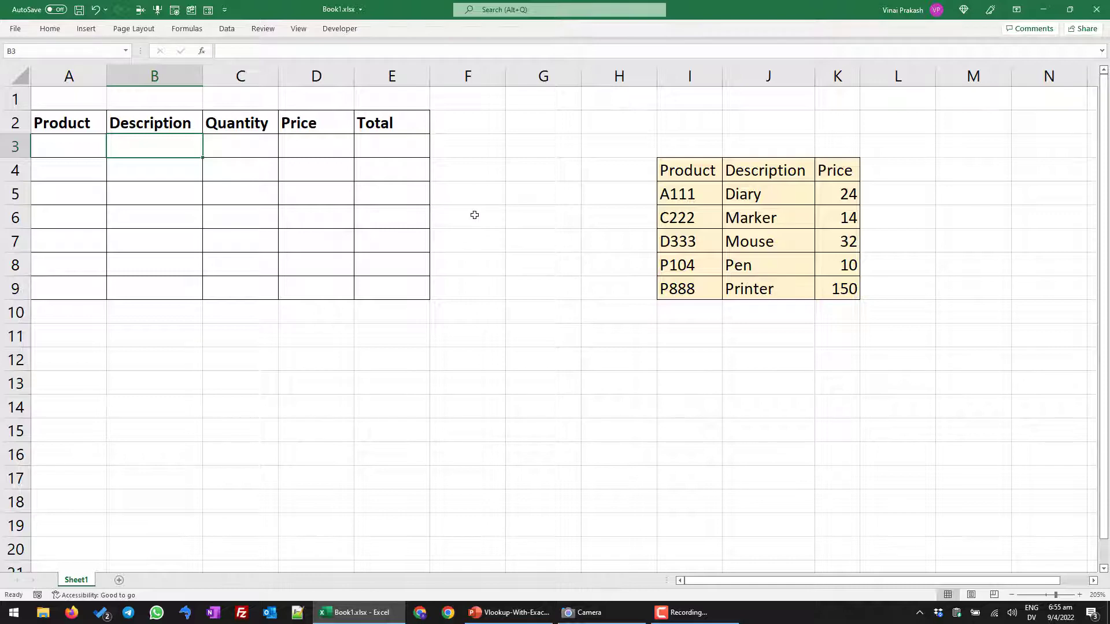
Highlight the product lookup table I4:K9 and point out the Diary description.
{"action": "left_click", "coordinate": [686, 171]}
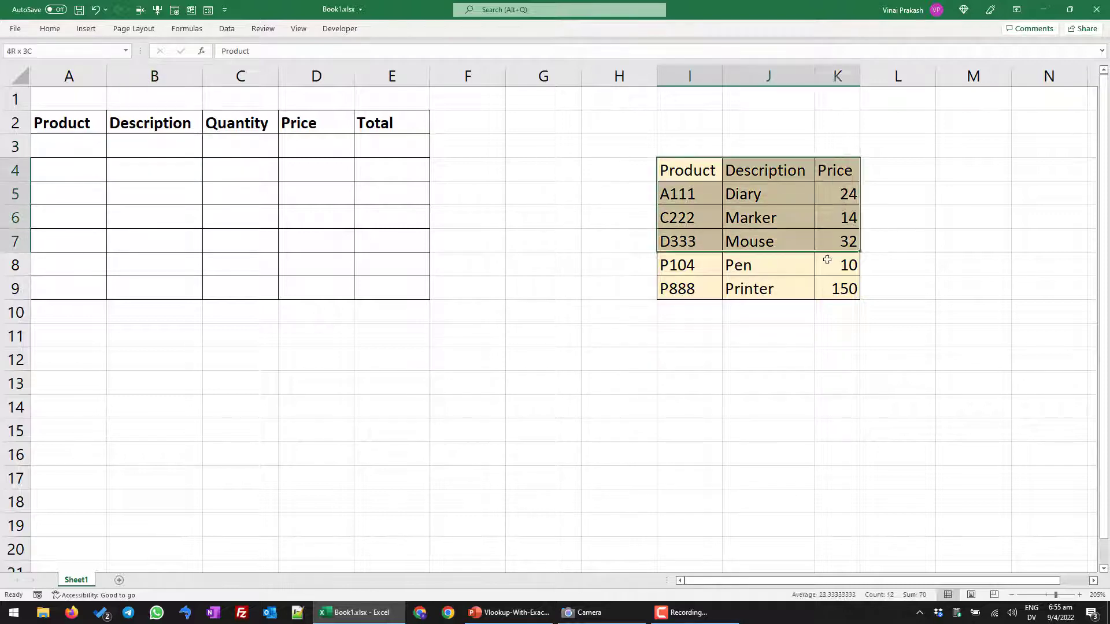
{"action": "left_click_drag", "start_coordinate": [827, 259], "coordinate": [828, 282]}
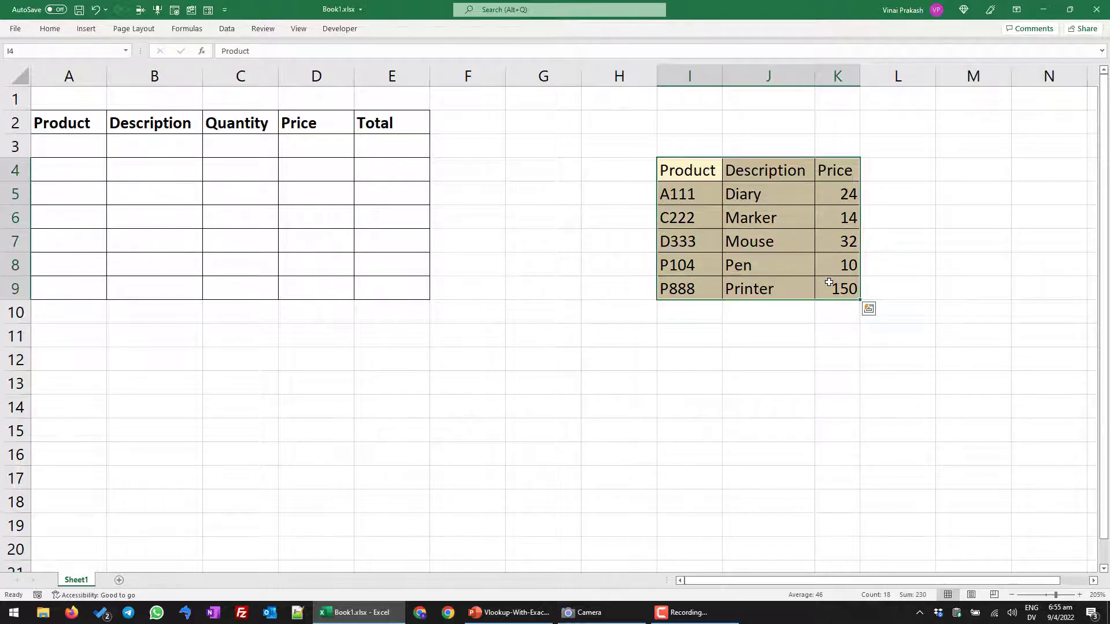
{"action": "left_click", "coordinate": [674, 195]}
{"action": "left_click", "coordinate": [755, 198]}
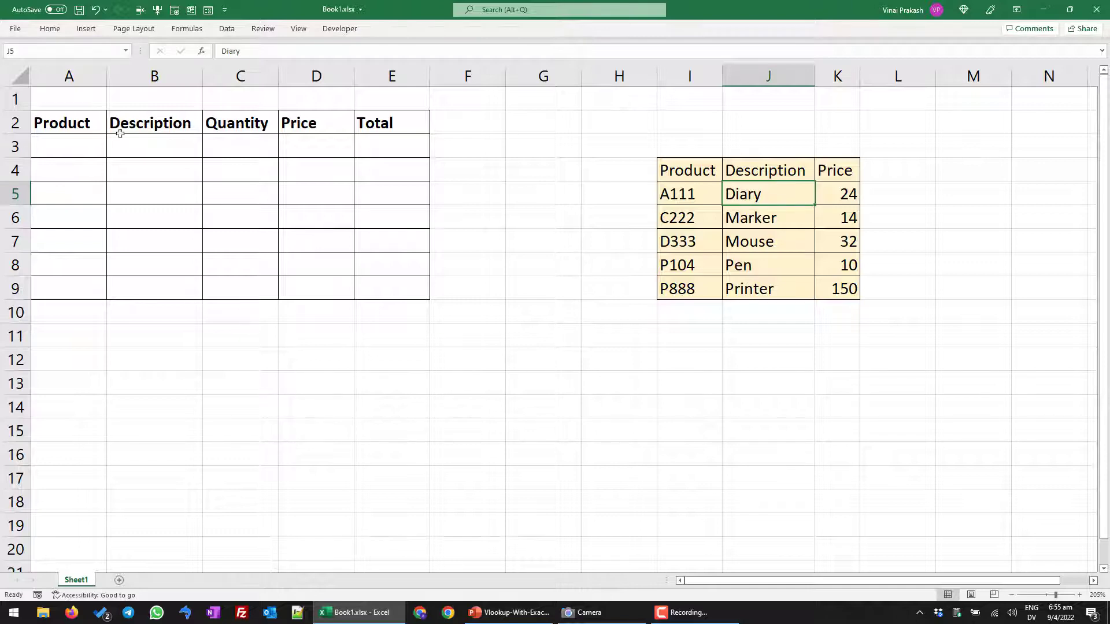
Enter product code C222 in cell A3.
{"action": "left_click", "coordinate": [74, 145]}
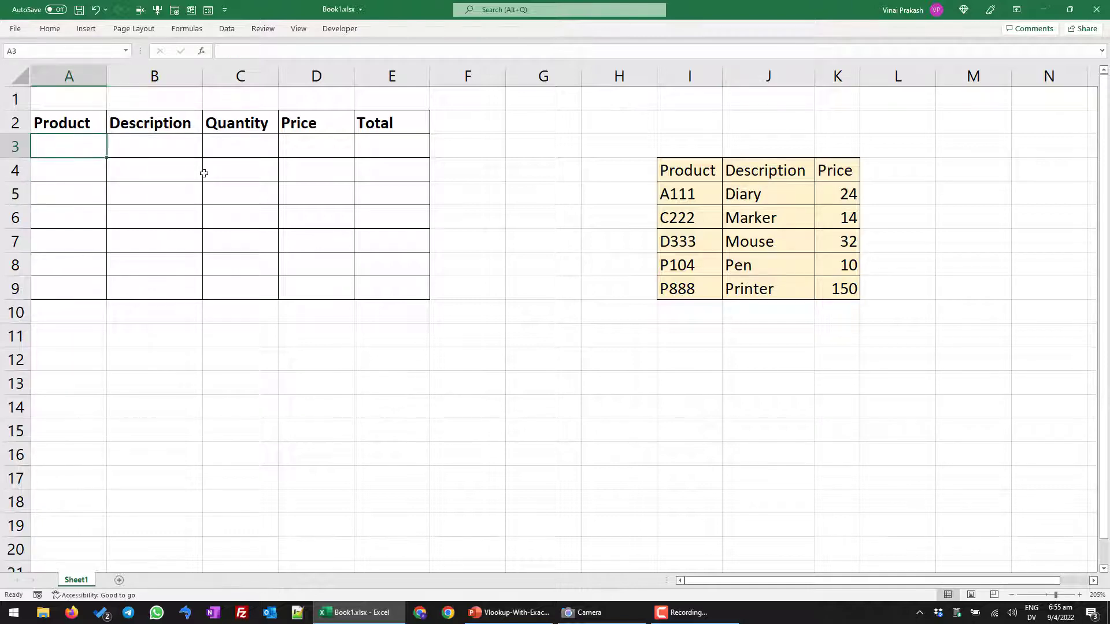
{"action": "type", "text": "C"}
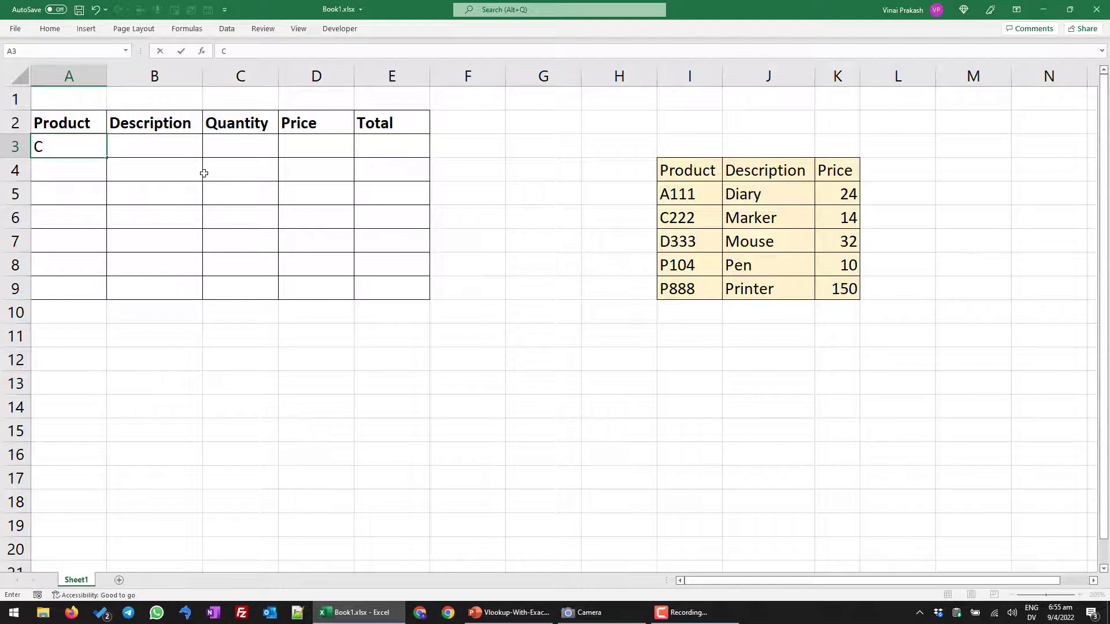
{"action": "type", "text": "222"}
{"action": "key", "text": "Tab"}
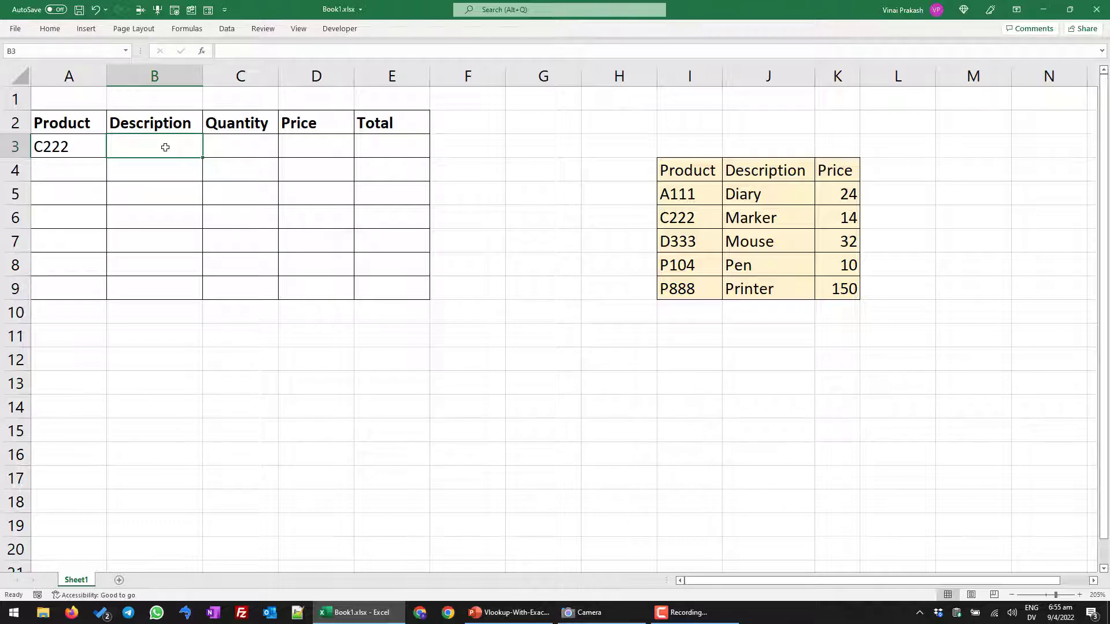
Enter =VLOOKUP(A3,$I$5:$K$9,2) in B3 so the Description shows Marker.
{"action": "key", "text": "BackSpace"}
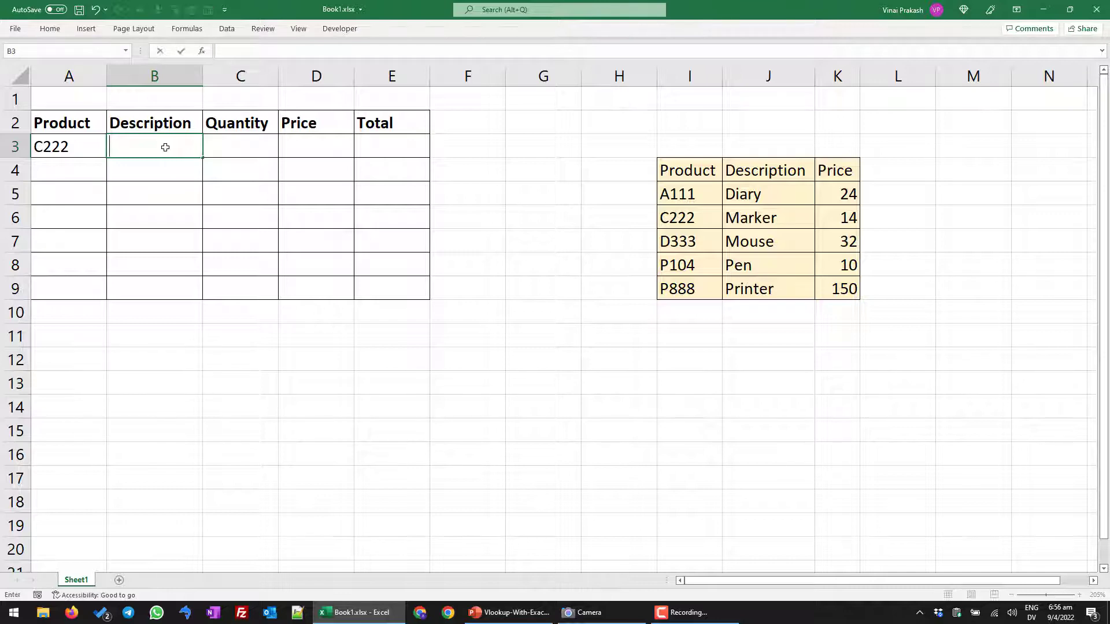
{"action": "type", "text": "=VL"}
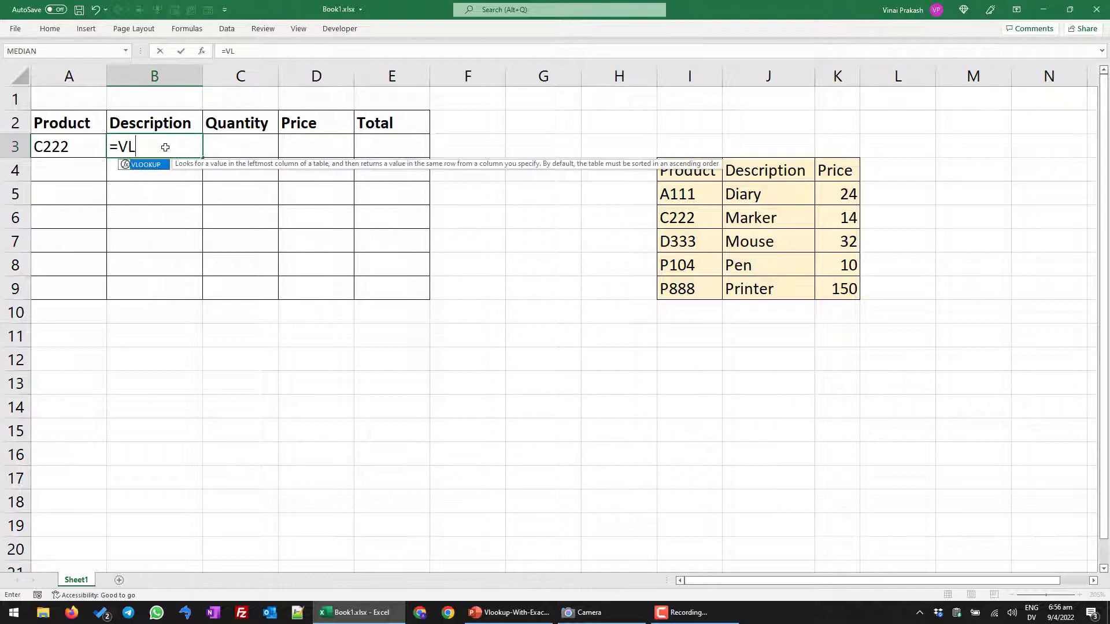
{"action": "key", "text": "Tab"}
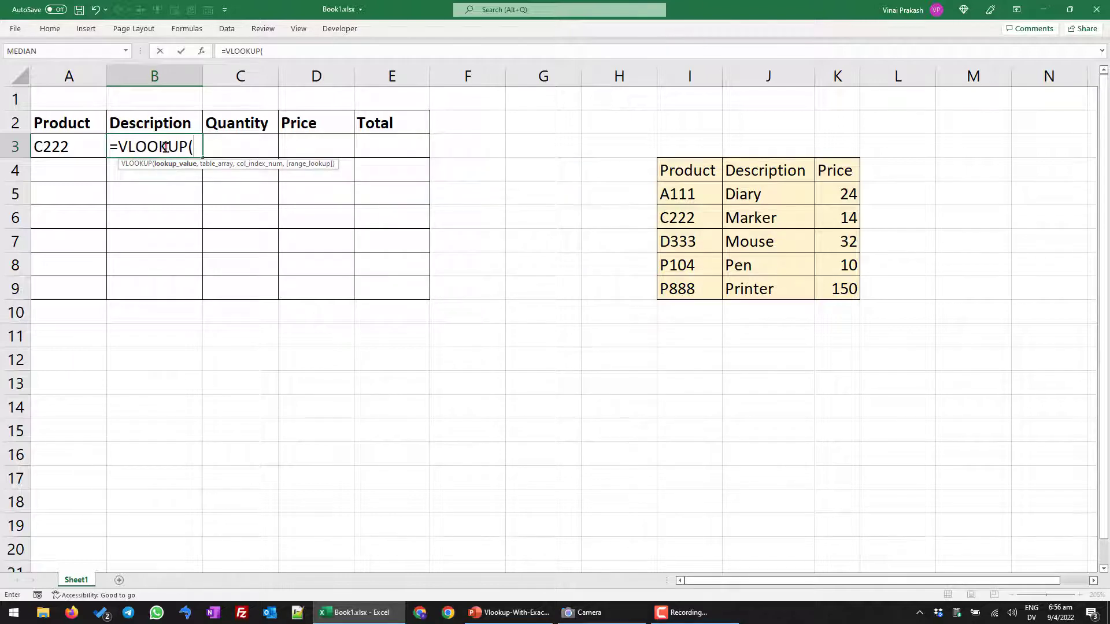
{"action": "left_click", "coordinate": [75, 147]}
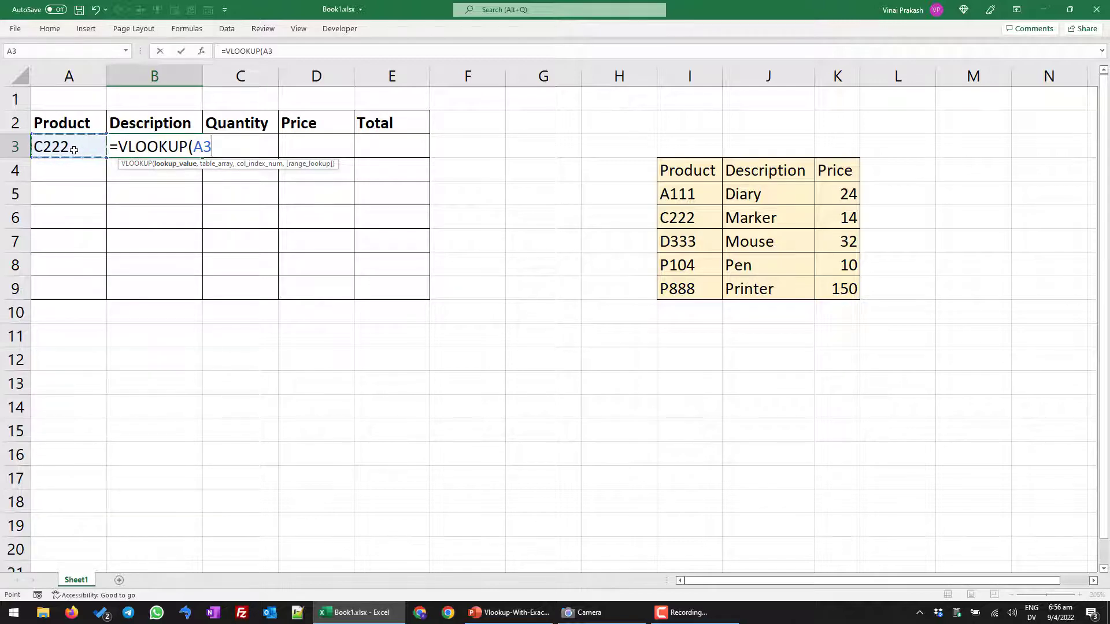
{"action": "type", "text": ","}
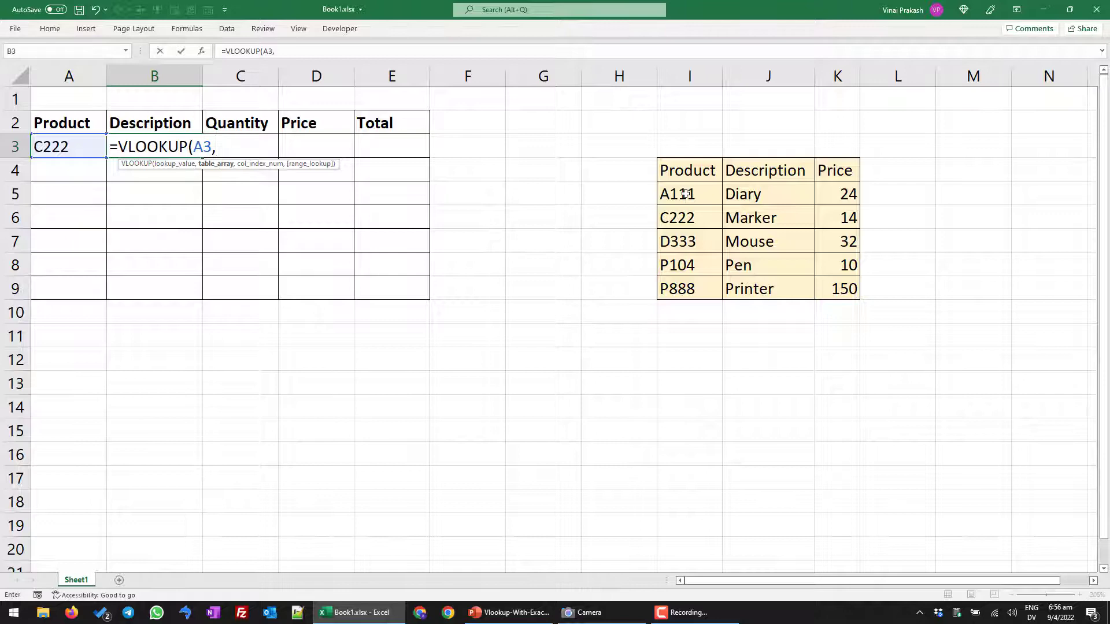
{"action": "left_click_drag", "start_coordinate": [685, 194], "coordinate": [827, 283]}
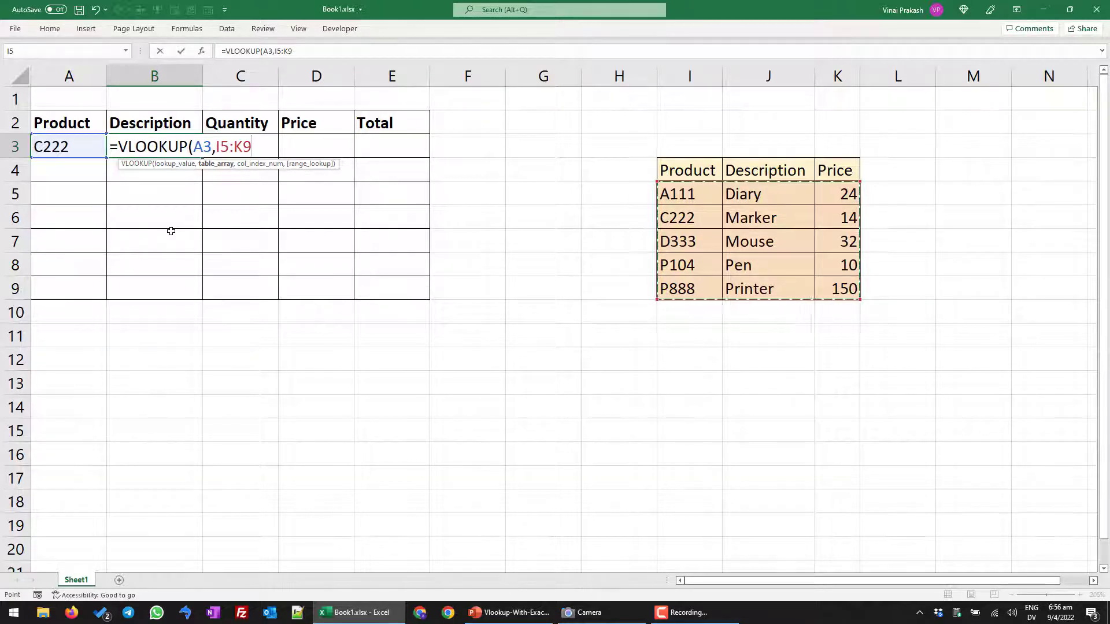
{"action": "key", "text": "F4"}
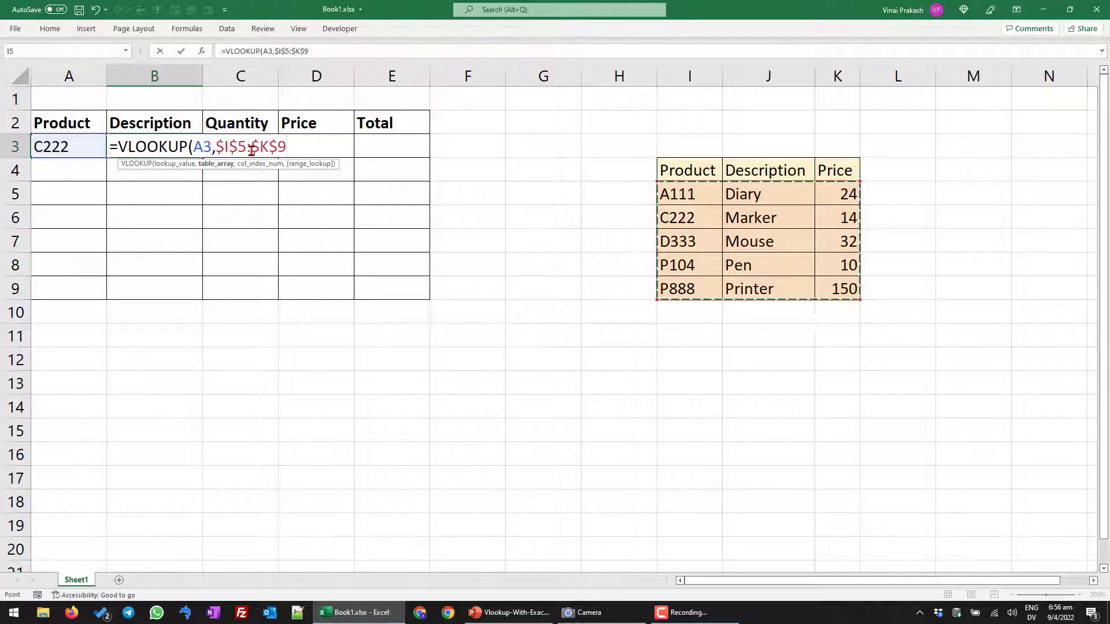
{"action": "type", "text": ","}
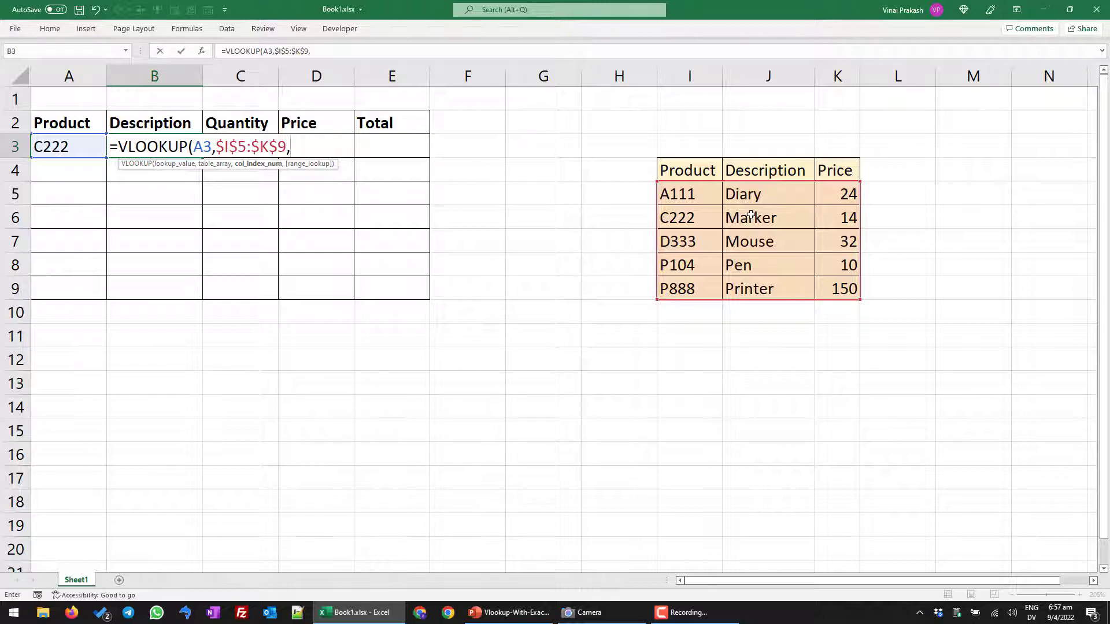
{"action": "type", "text": "2)"}
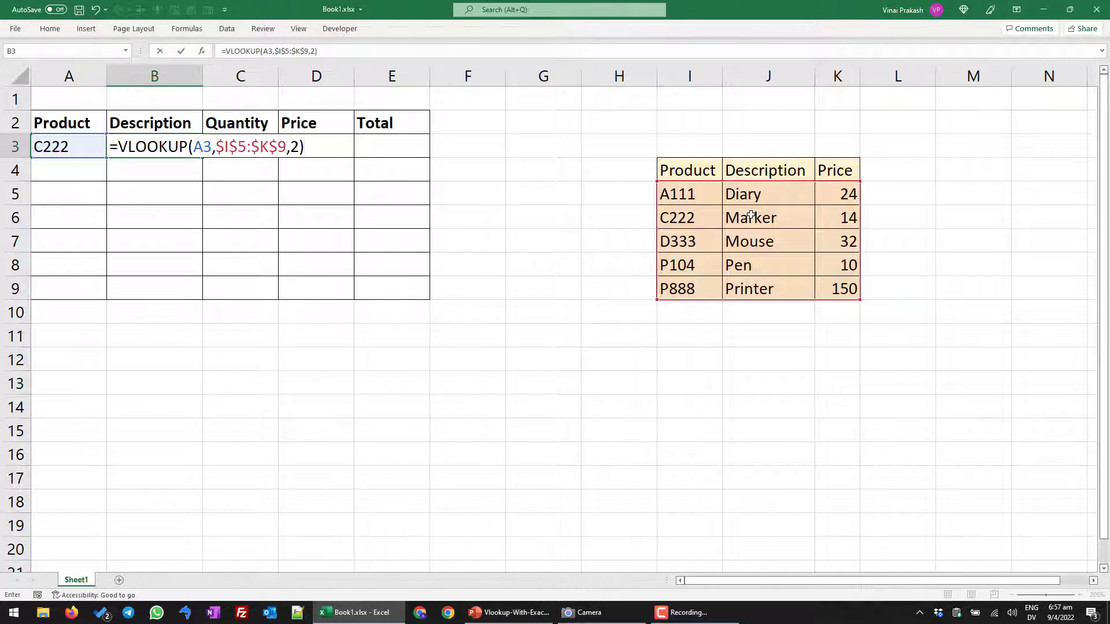
{"action": "key", "text": "Return"}
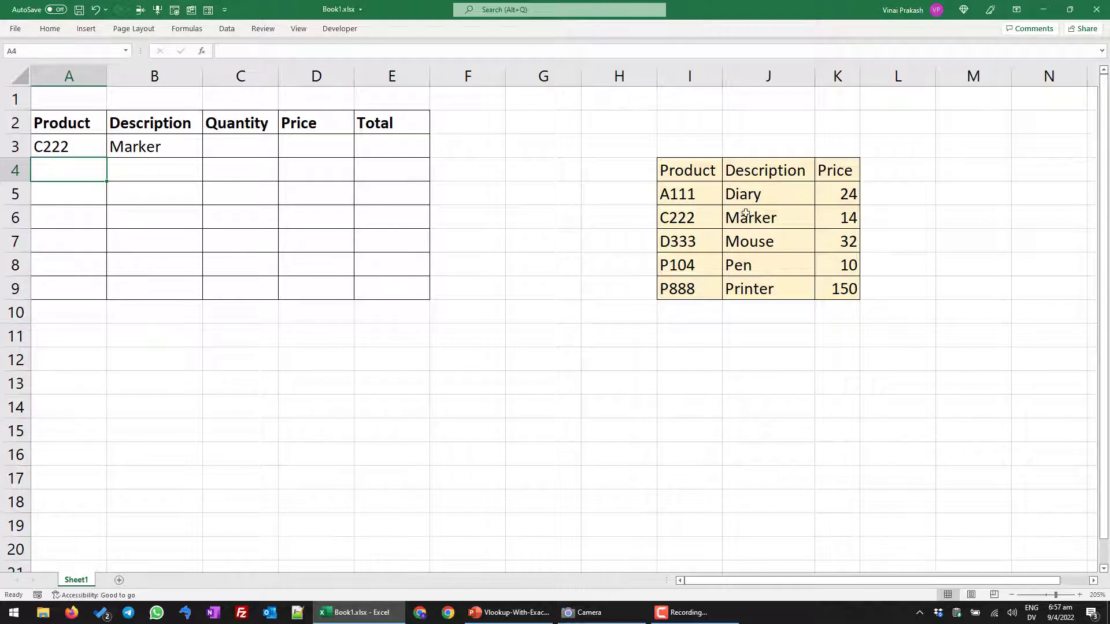
Review B3's lookup formula, then enter quantity 10 in C3.
{"action": "left_click", "coordinate": [168, 147]}
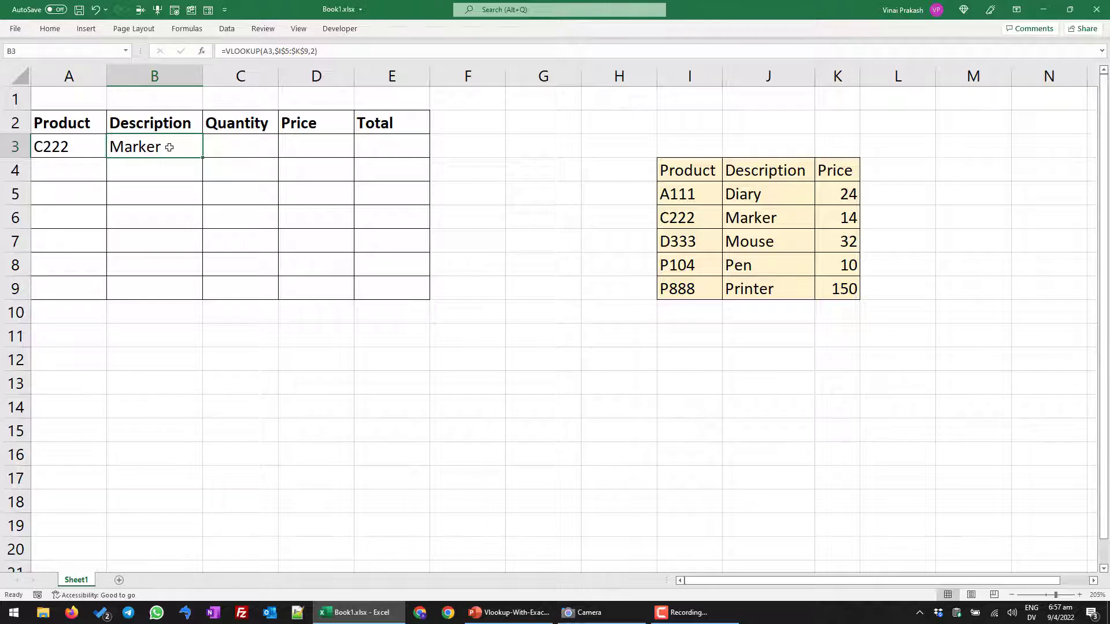
{"action": "left_click", "coordinate": [243, 147]}
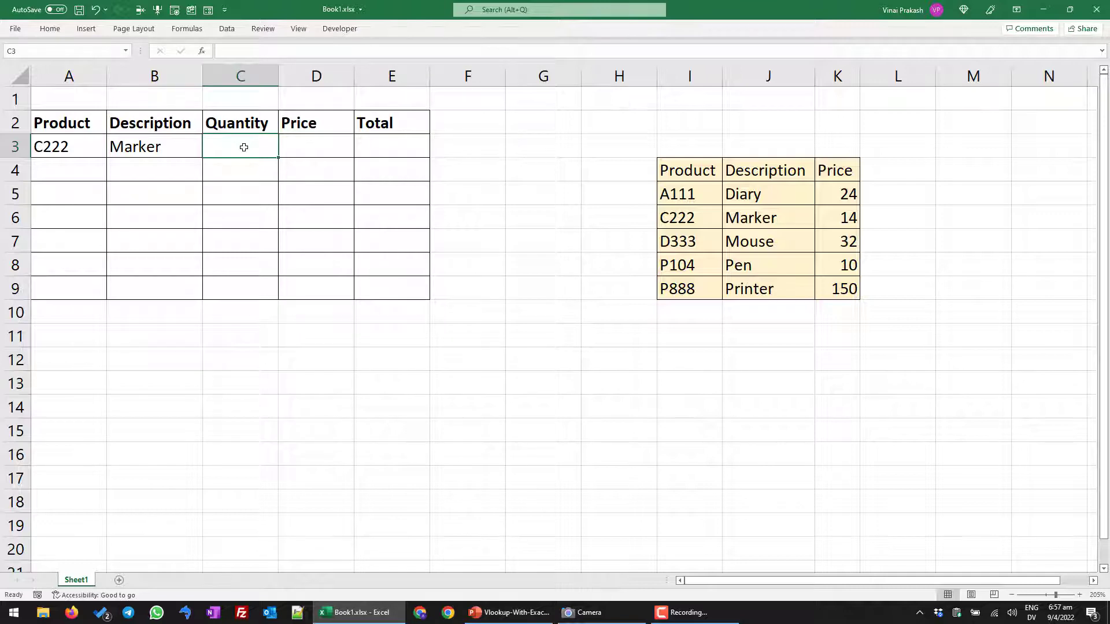
{"action": "type", "text": "10"}
{"action": "key", "text": "Tab"}
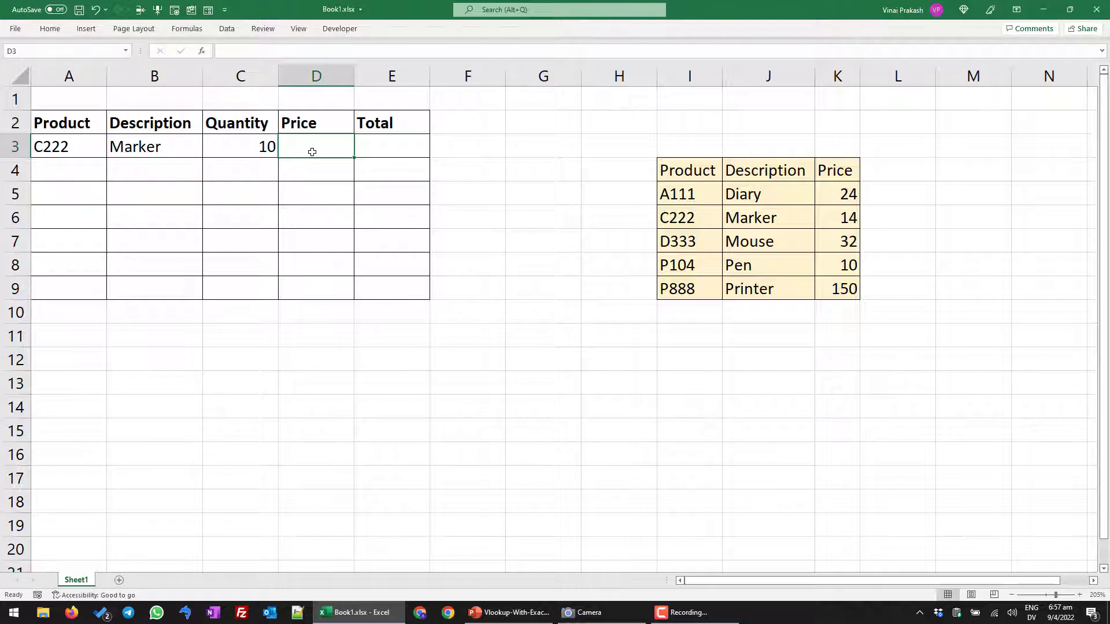
Enter =VLOOKUP(A3,$I$5:$K$9,3) in D3 so C222's price shows 14.
{"action": "type", "text": "="}
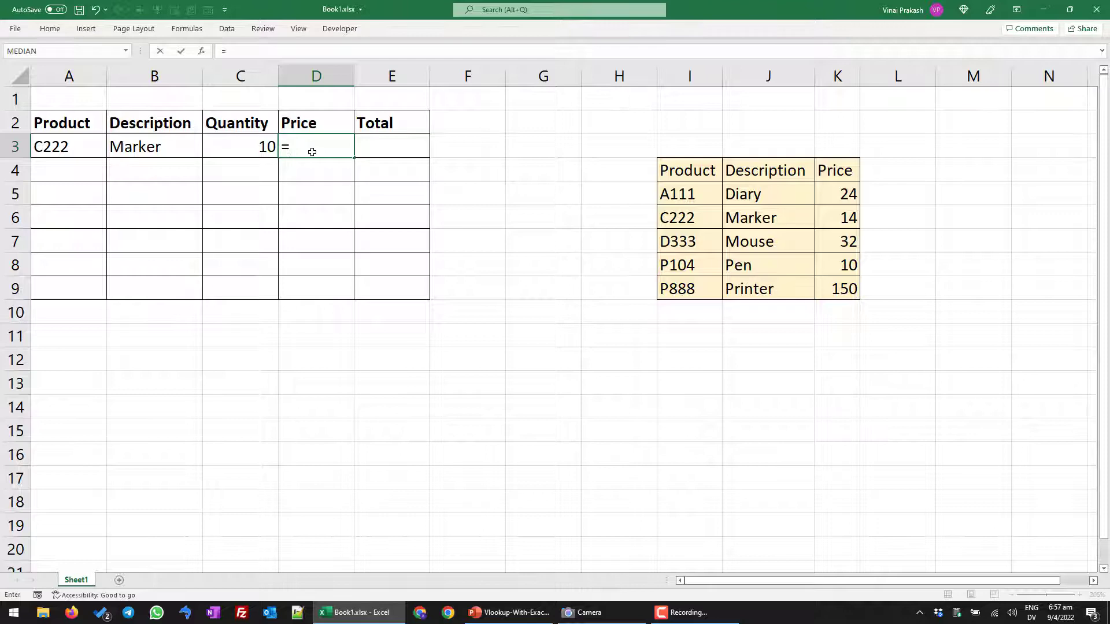
{"action": "type", "text": "VL"}
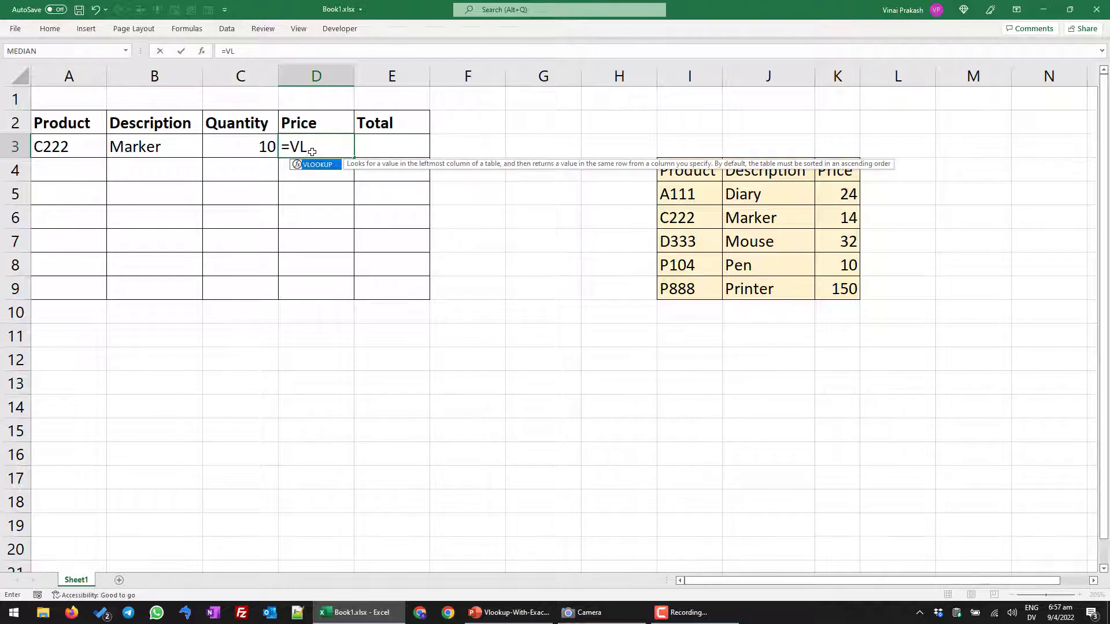
{"action": "type", "text": "OOKUP("}
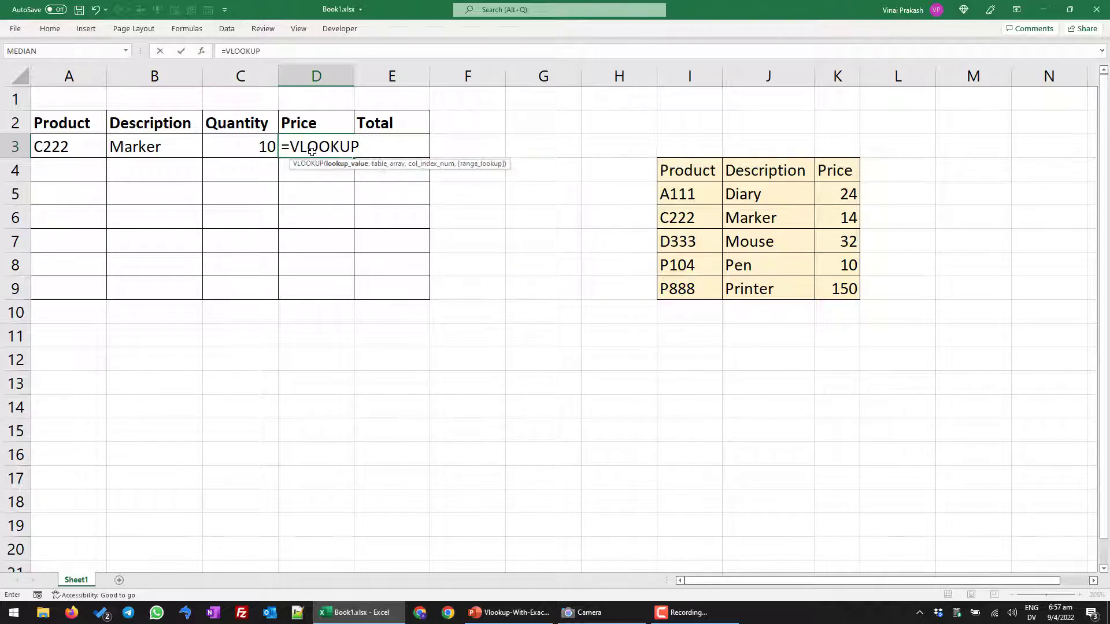
{"action": "left_click", "coordinate": [95, 155]}
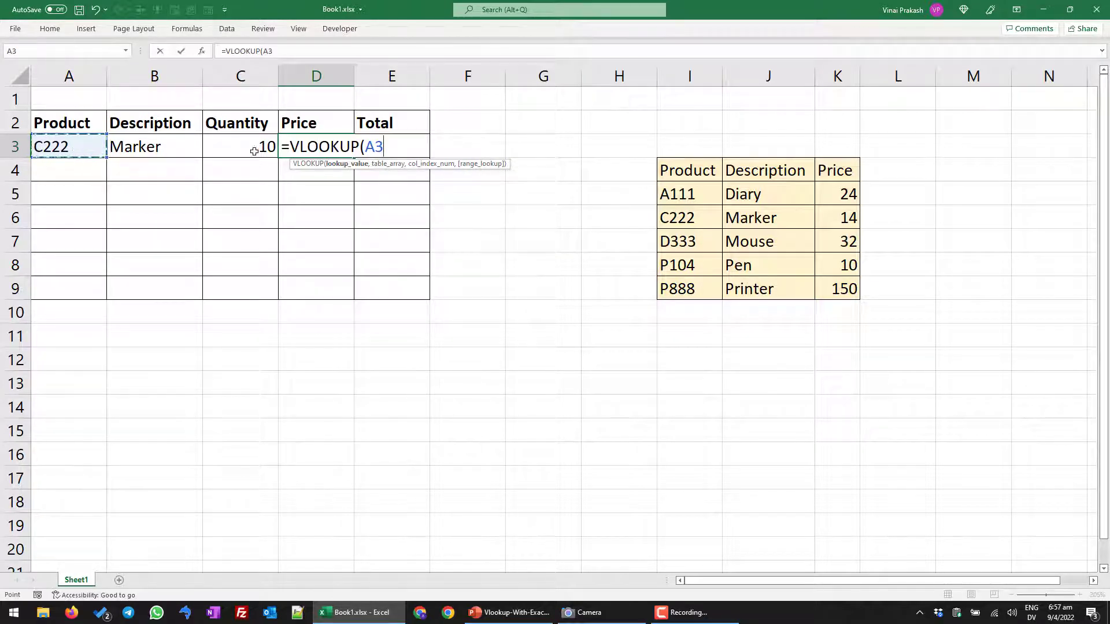
{"action": "type", "text": ","}
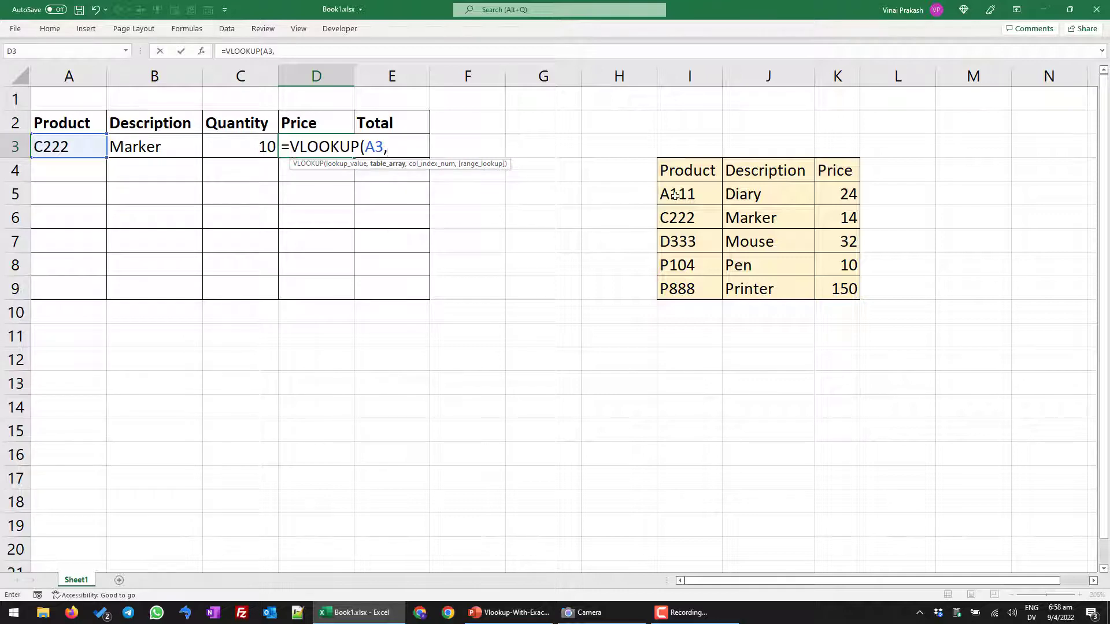
{"action": "left_click_drag", "start_coordinate": [675, 195], "coordinate": [826, 284]}
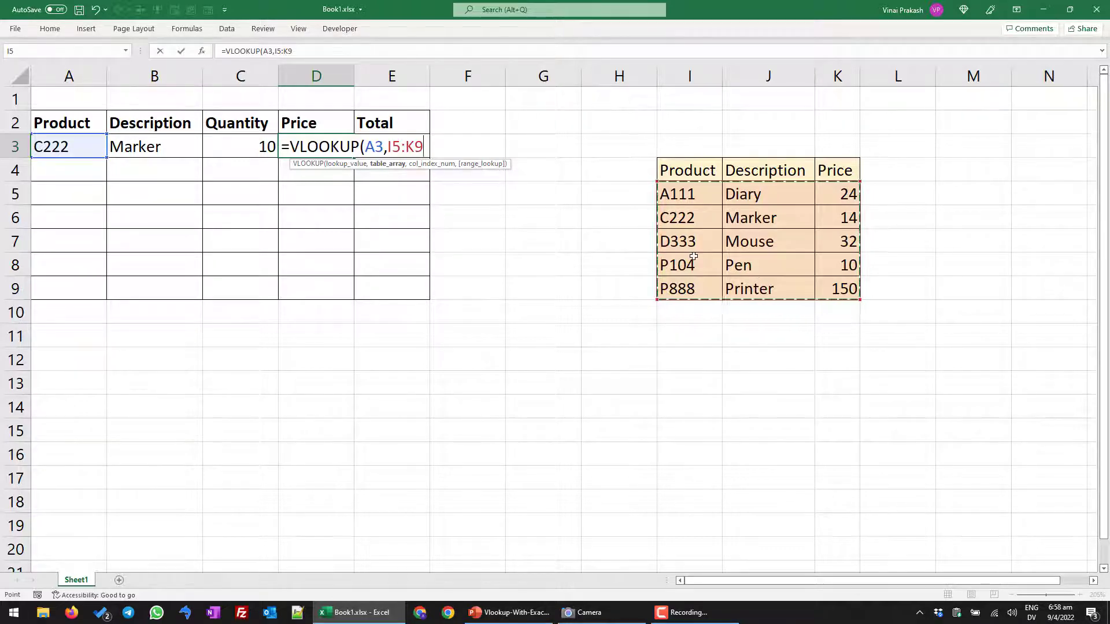
{"action": "key", "text": "F4"}
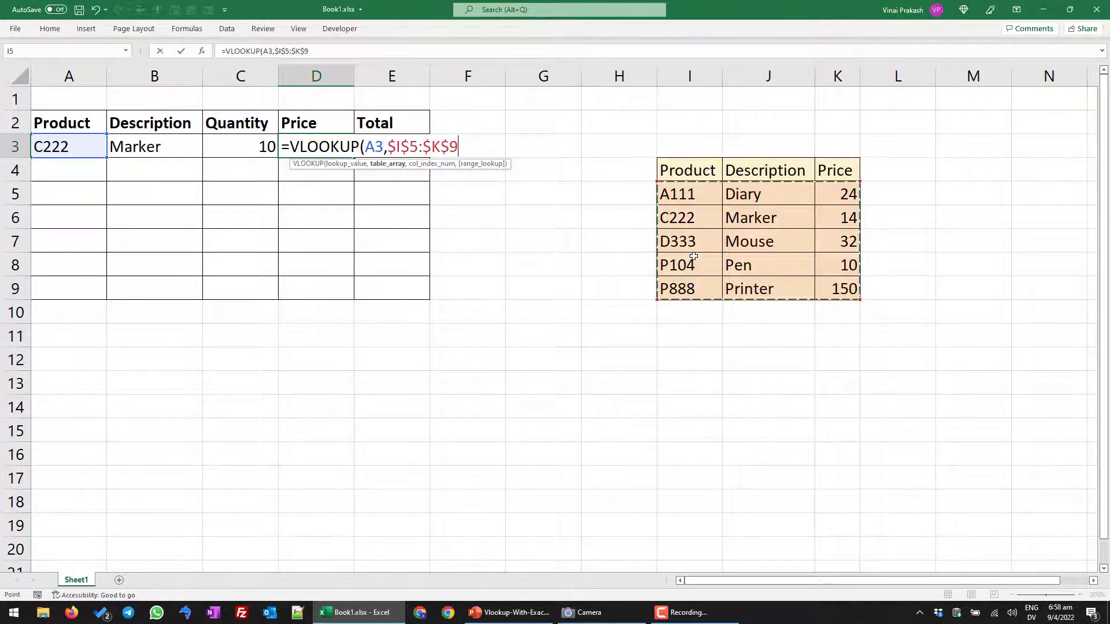
{"action": "type", "text": ","}
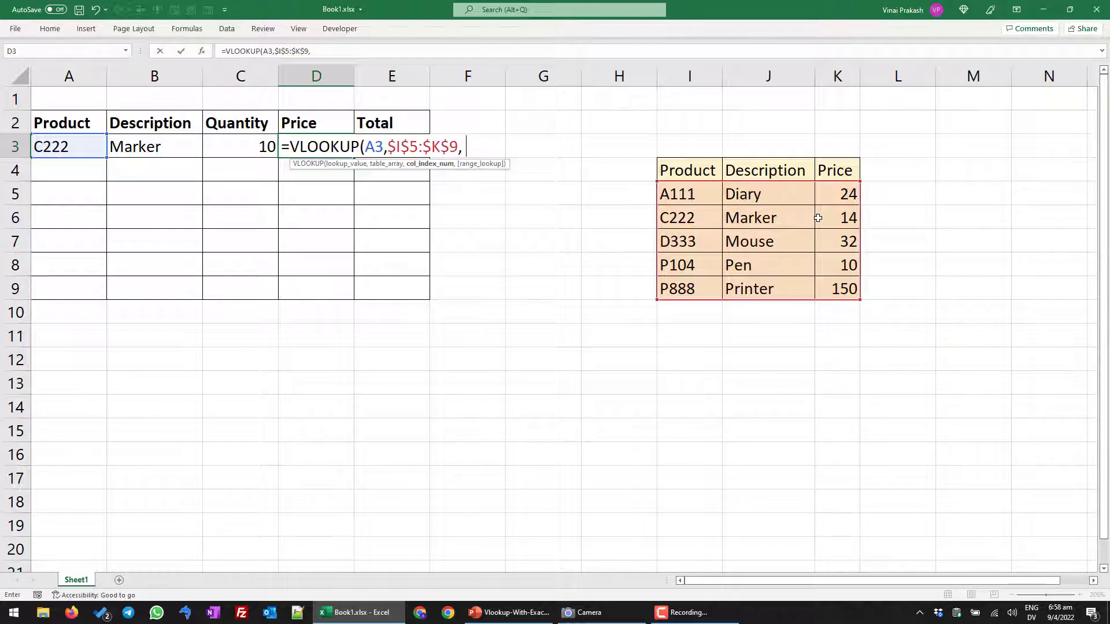
{"action": "type", "text": "3)"}
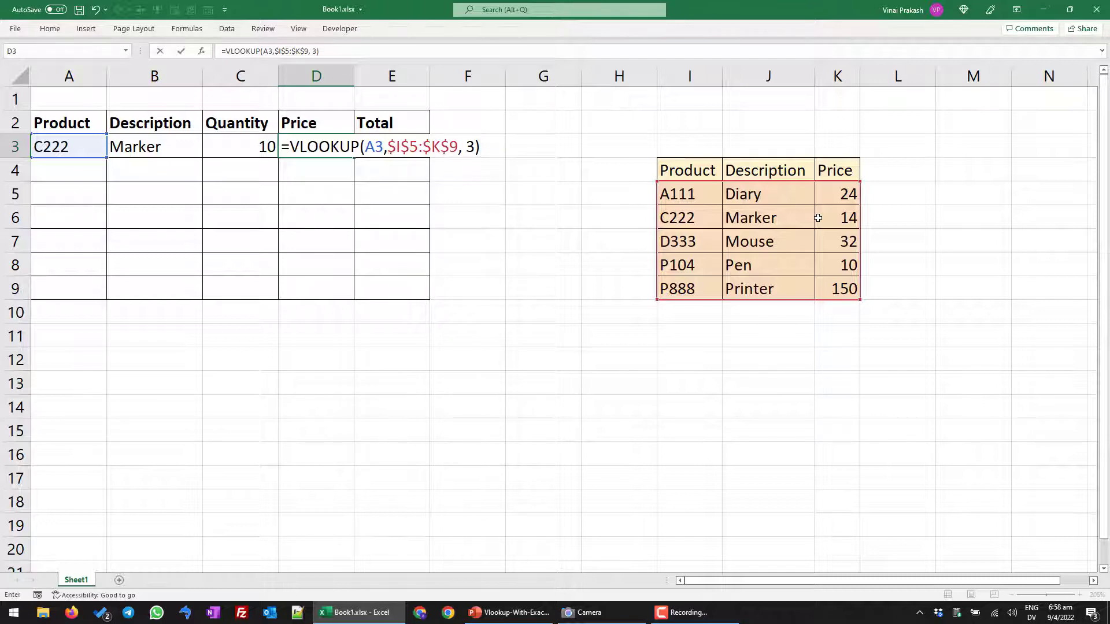
{"action": "key", "text": "Return"}
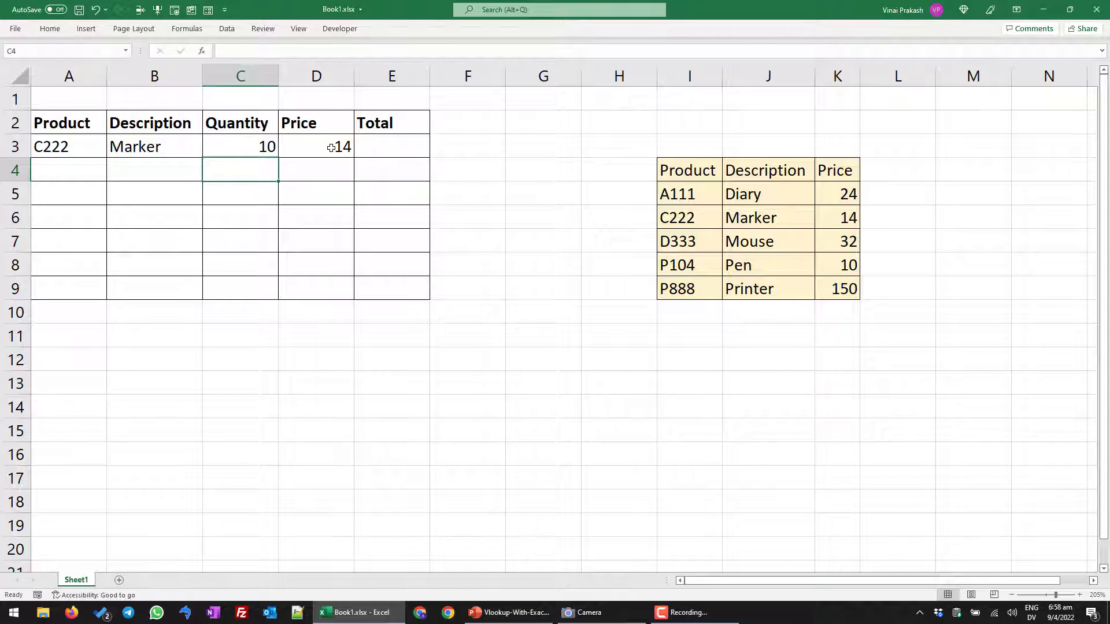
{"action": "left_click", "coordinate": [387, 149]}
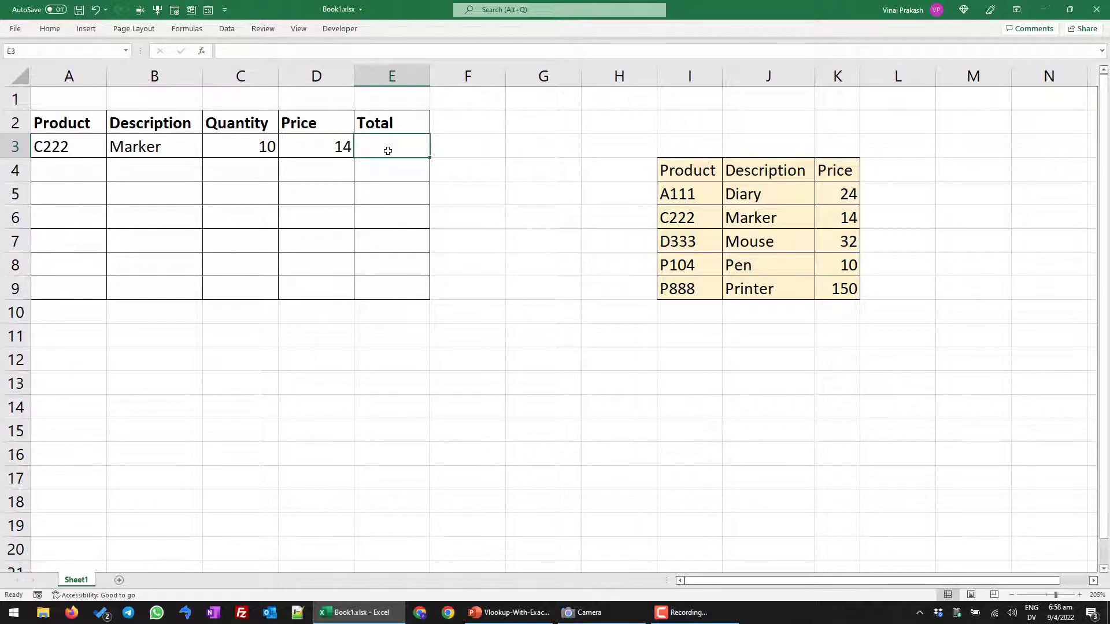
Enter =C3*D3 in E3 so the row 3 total shows 140.
{"action": "type", "text": "="}
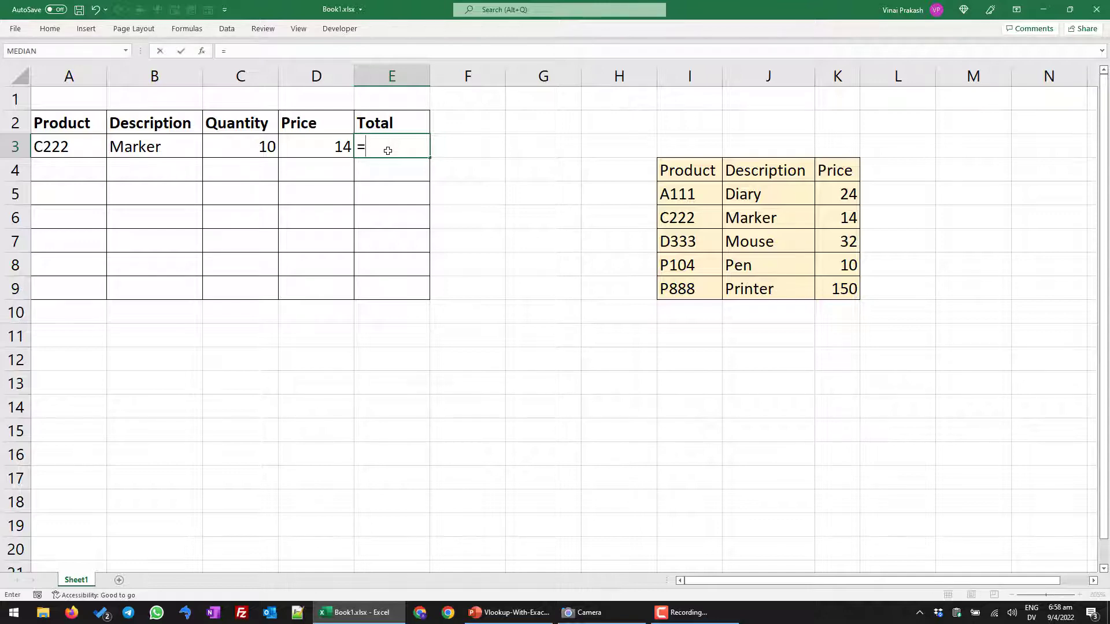
{"action": "left_click", "coordinate": [237, 147]}
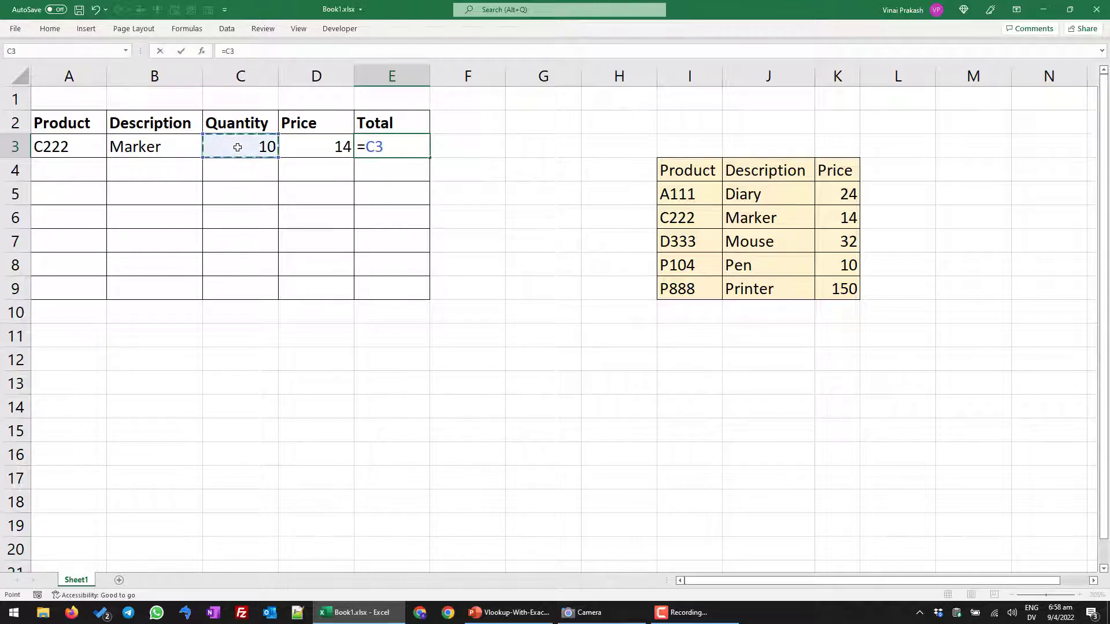
{"action": "type", "text": "*"}
{"action": "left_click", "coordinate": [304, 145]}
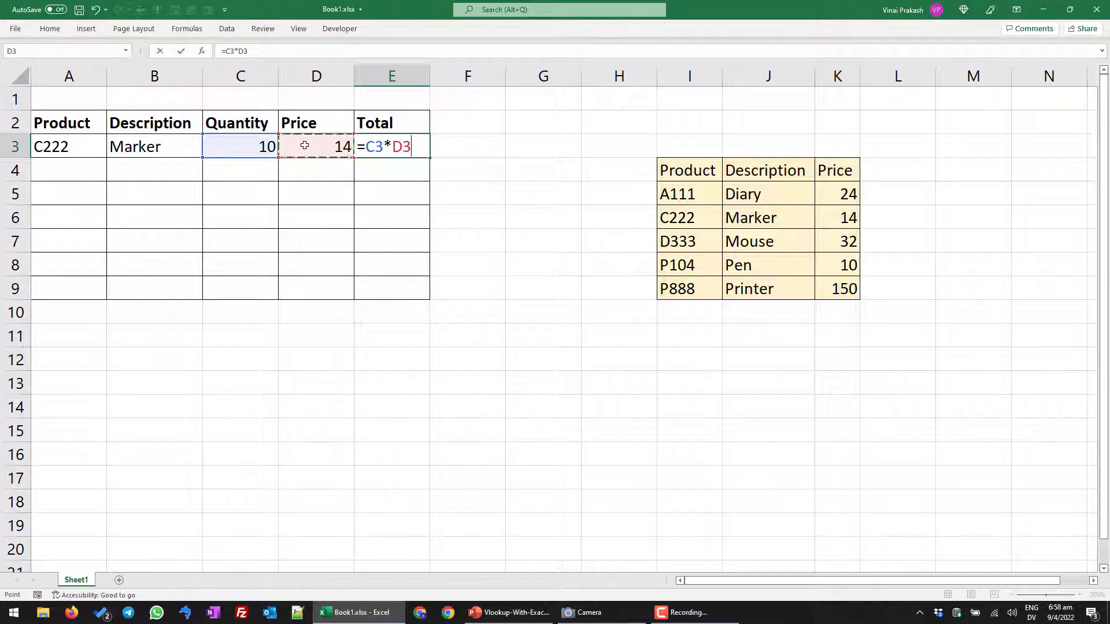
{"action": "key", "text": "Return"}
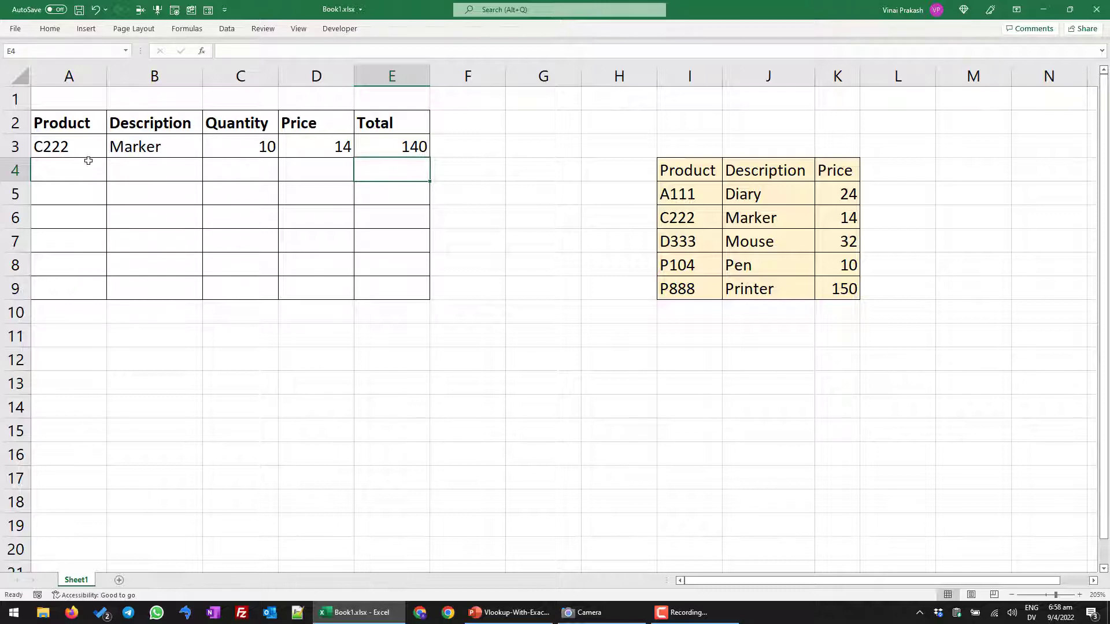
{"action": "left_click", "coordinate": [71, 173]}
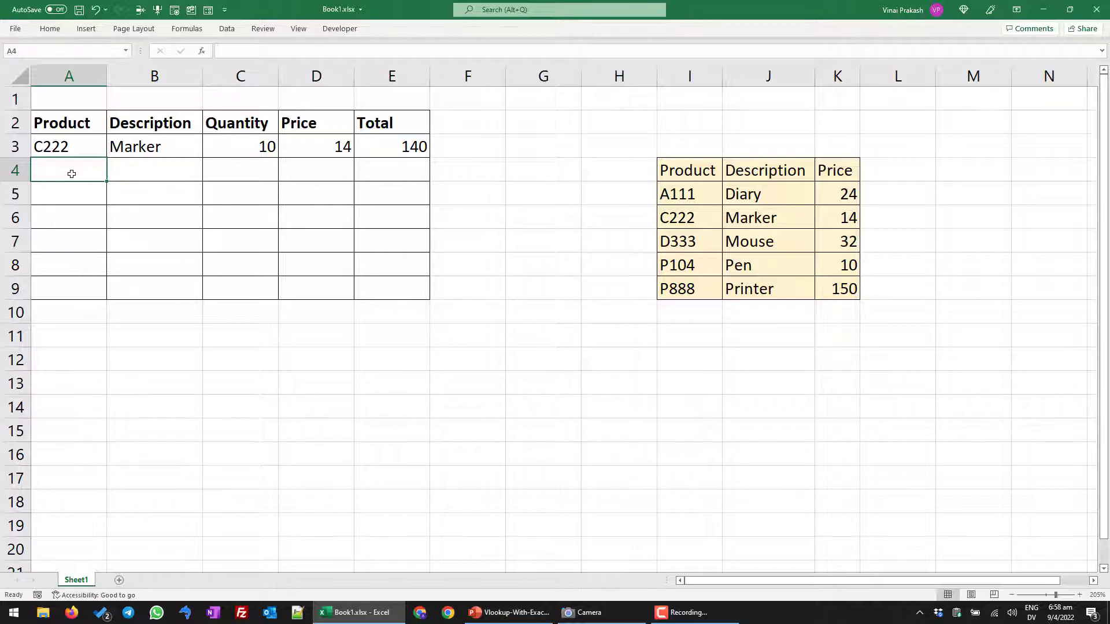
Enter P104 in A4 and fill B3's Description lookup down to B4, showing Pen.
{"action": "type", "text": "P10"}
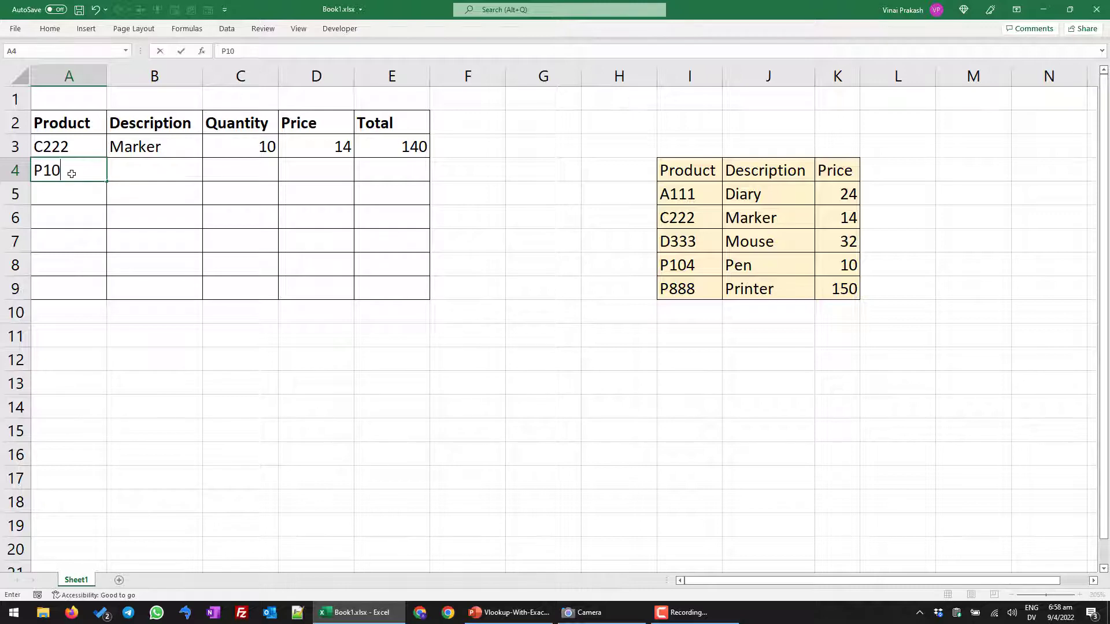
{"action": "type", "text": "4"}
{"action": "key", "text": "Tab"}
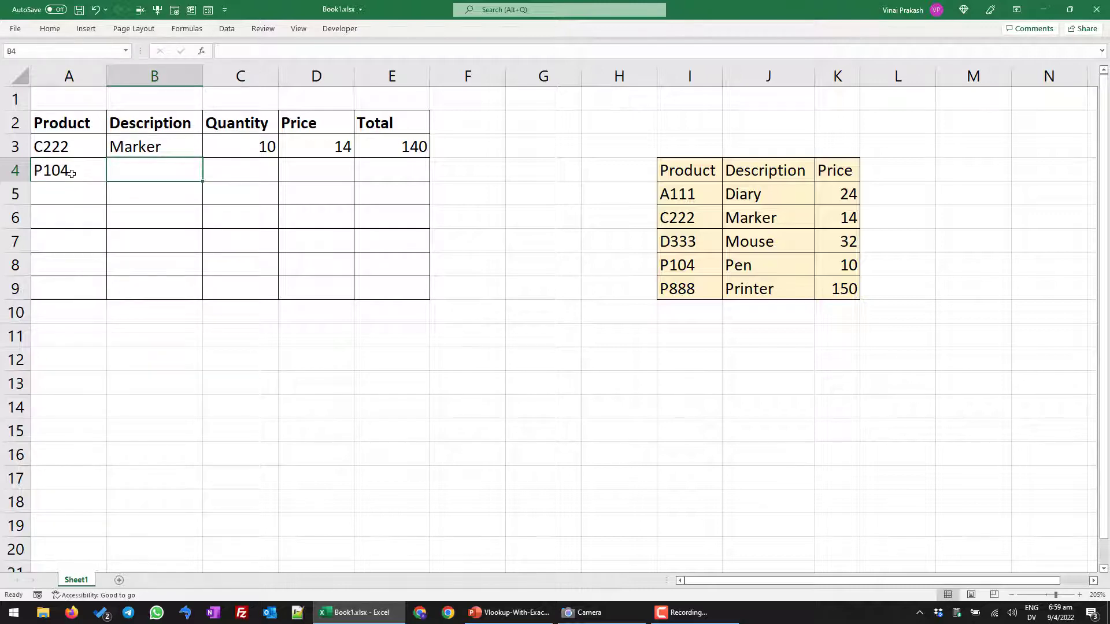
{"action": "left_click", "coordinate": [175, 148]}
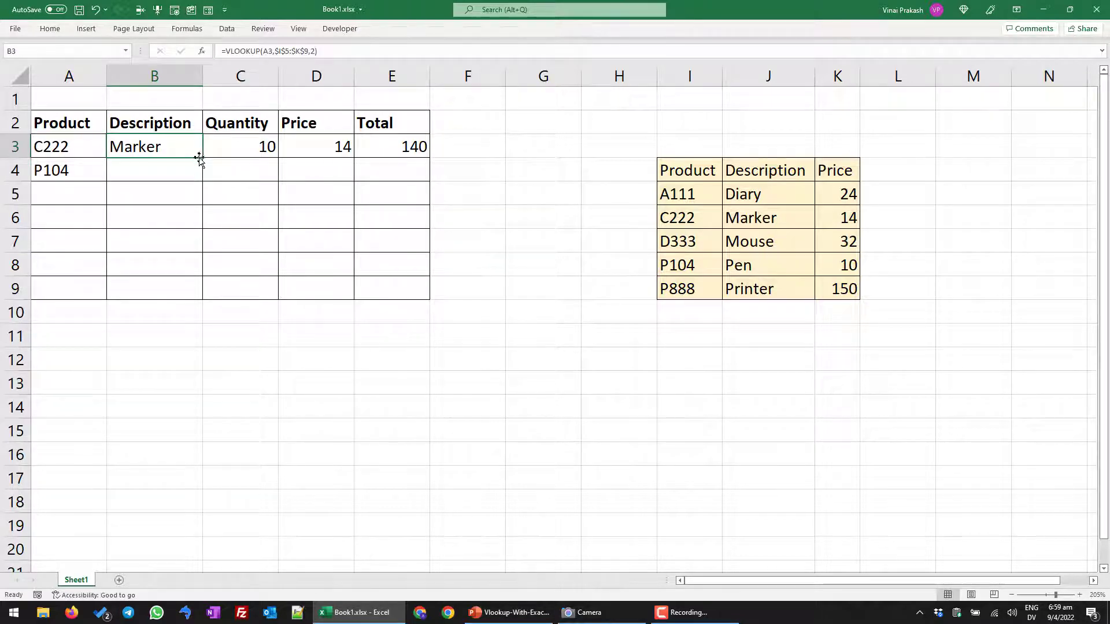
{"action": "left_click_drag", "start_coordinate": [201, 158], "coordinate": [201, 180]}
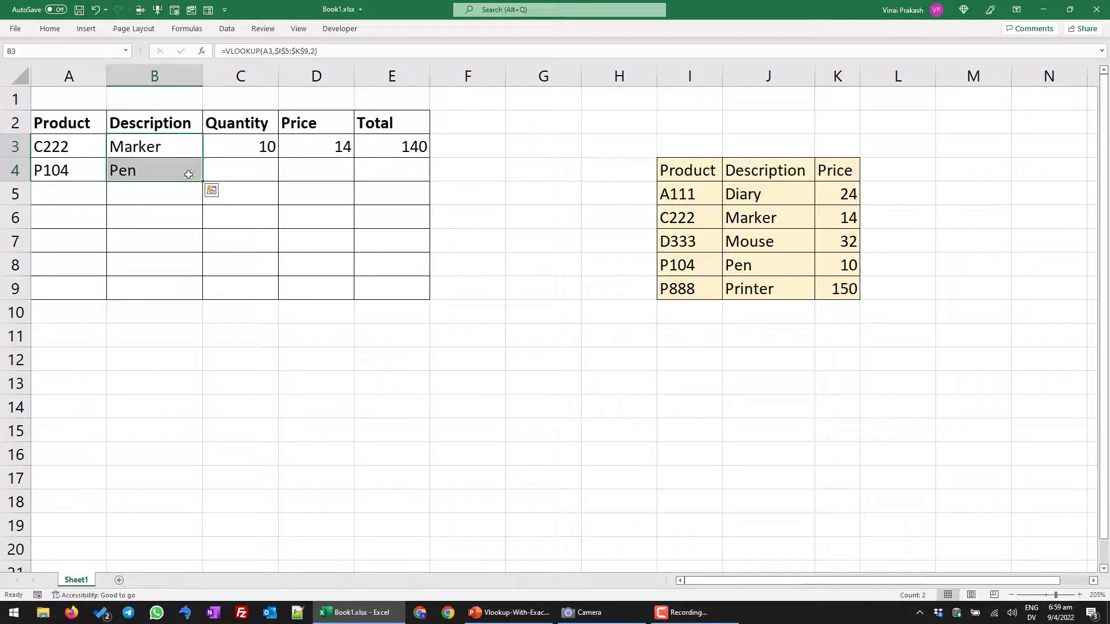
{"action": "left_click", "coordinate": [155, 171]}
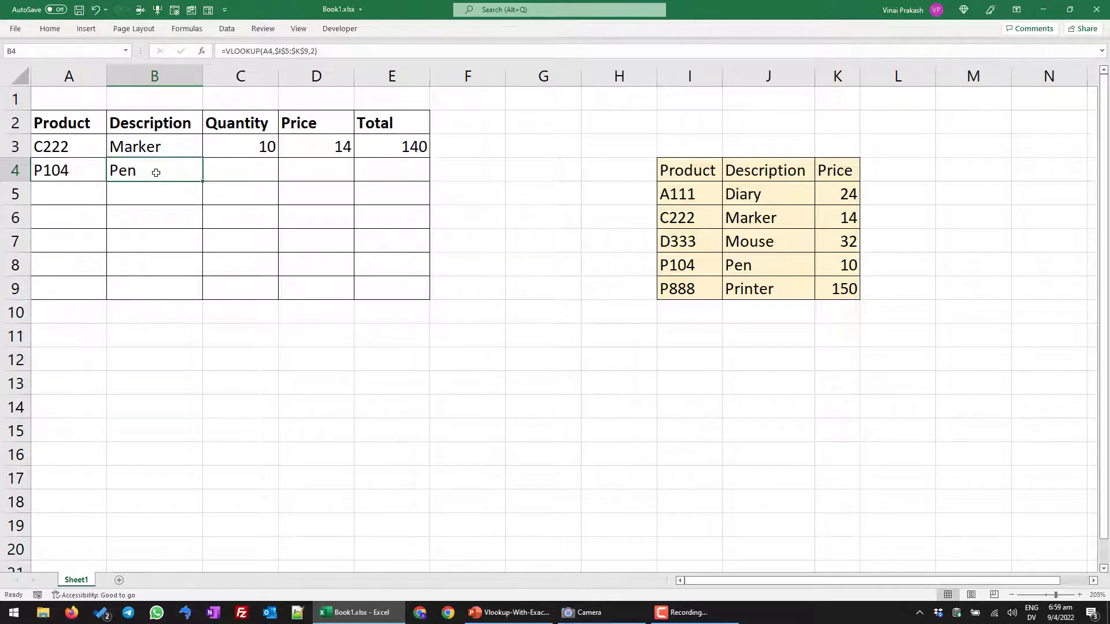
{"action": "double_click", "coordinate": [156, 172]}
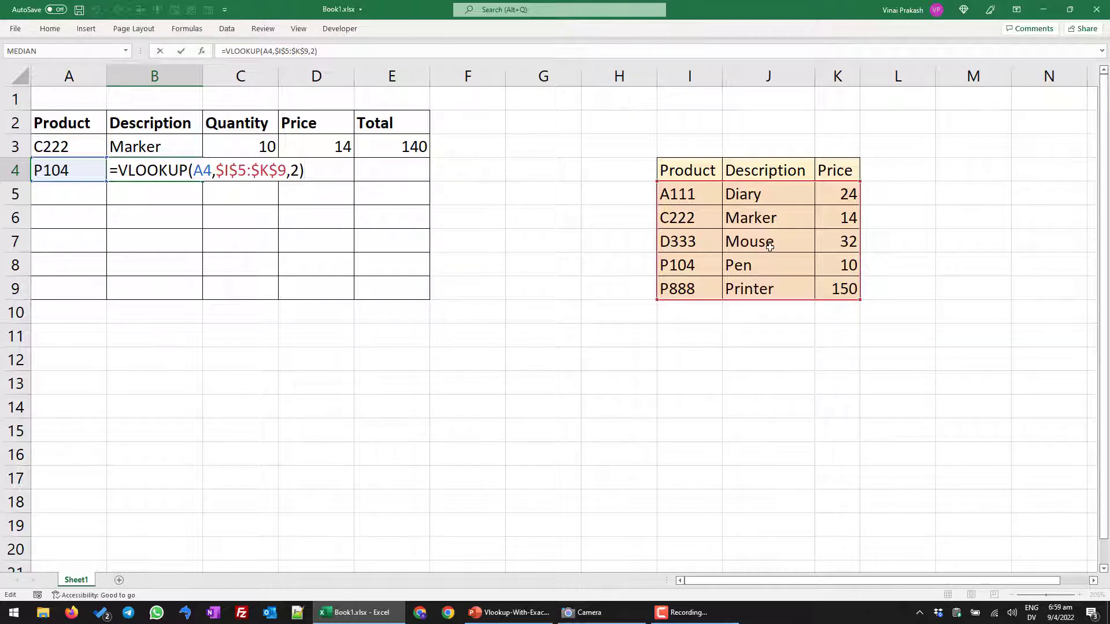
{"action": "key", "text": "Return"}
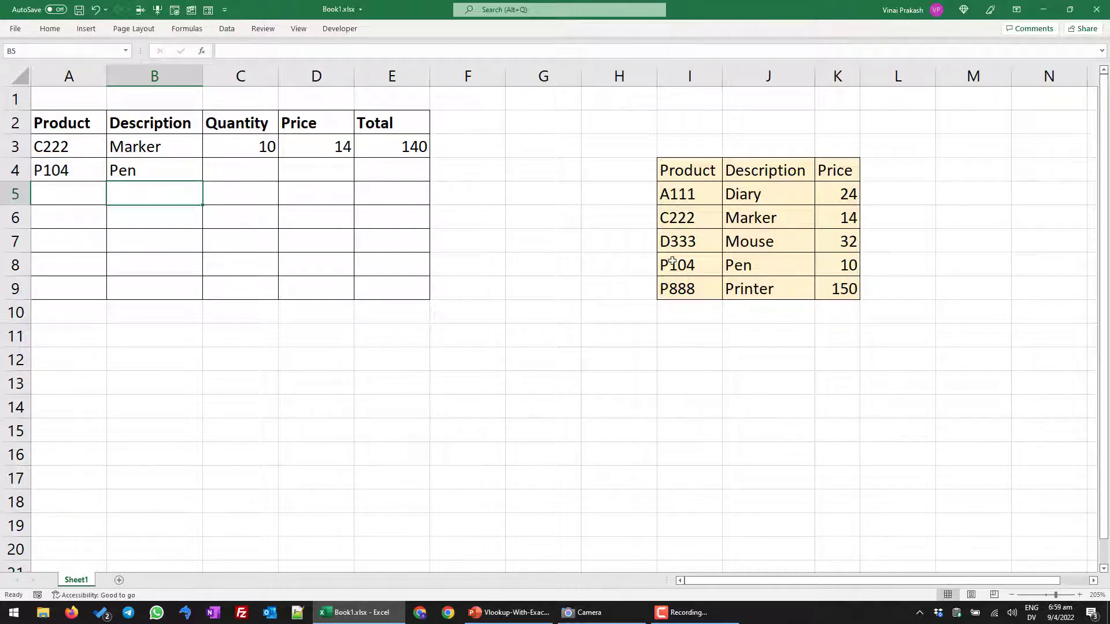
Enter quantity 3 in C4 and fill the Price lookup down through D9, inspecting D5's #N/A.
{"action": "left_click", "coordinate": [267, 174]}
{"action": "type", "text": "3"}
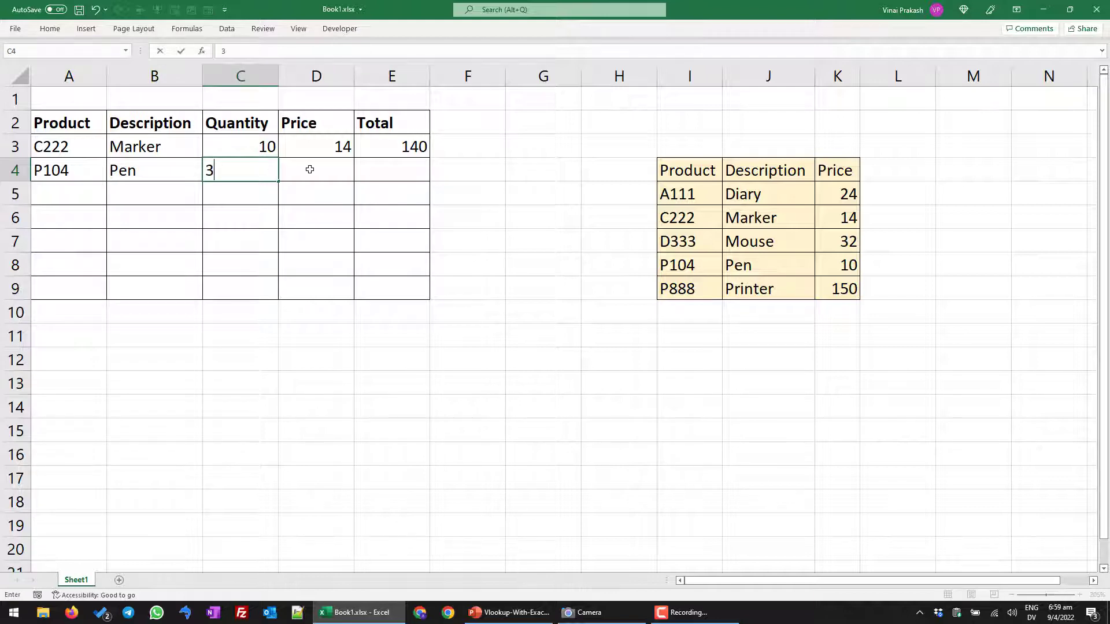
{"action": "left_click", "coordinate": [310, 169]}
{"action": "left_click", "coordinate": [322, 146]}
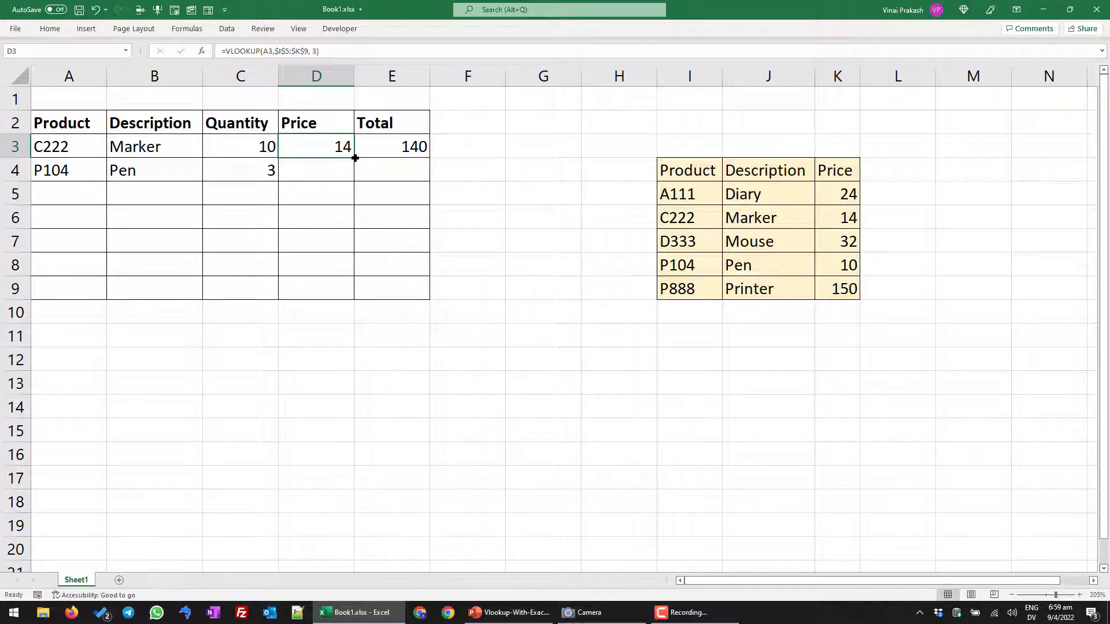
{"action": "left_click_drag", "start_coordinate": [355, 157], "coordinate": [344, 297]}
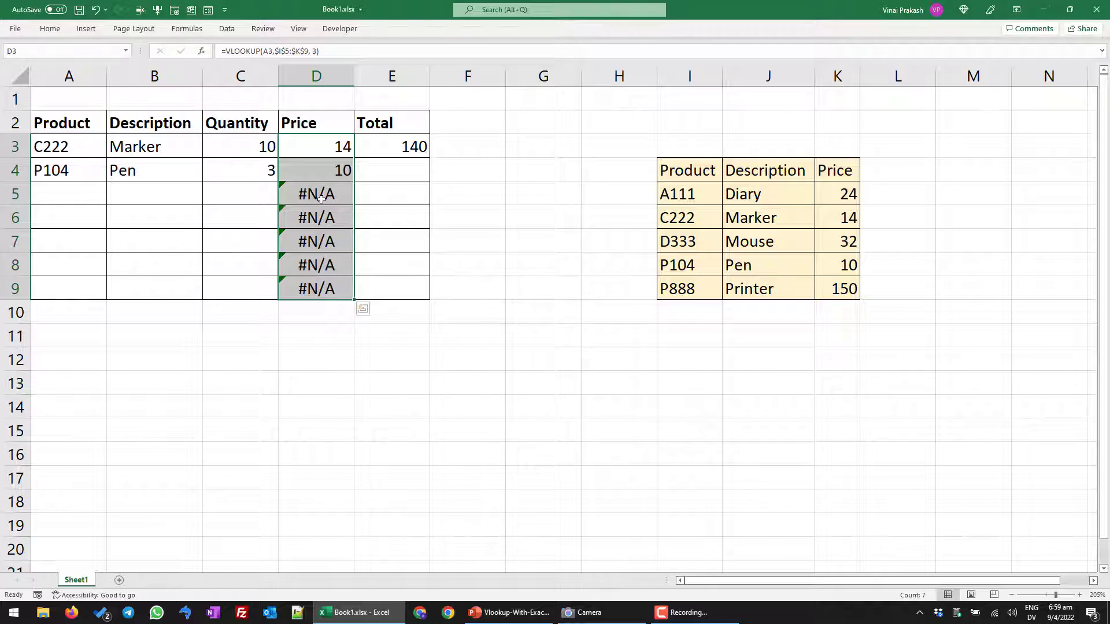
{"action": "left_click", "coordinate": [321, 199]}
{"action": "double_click", "coordinate": [322, 198]}
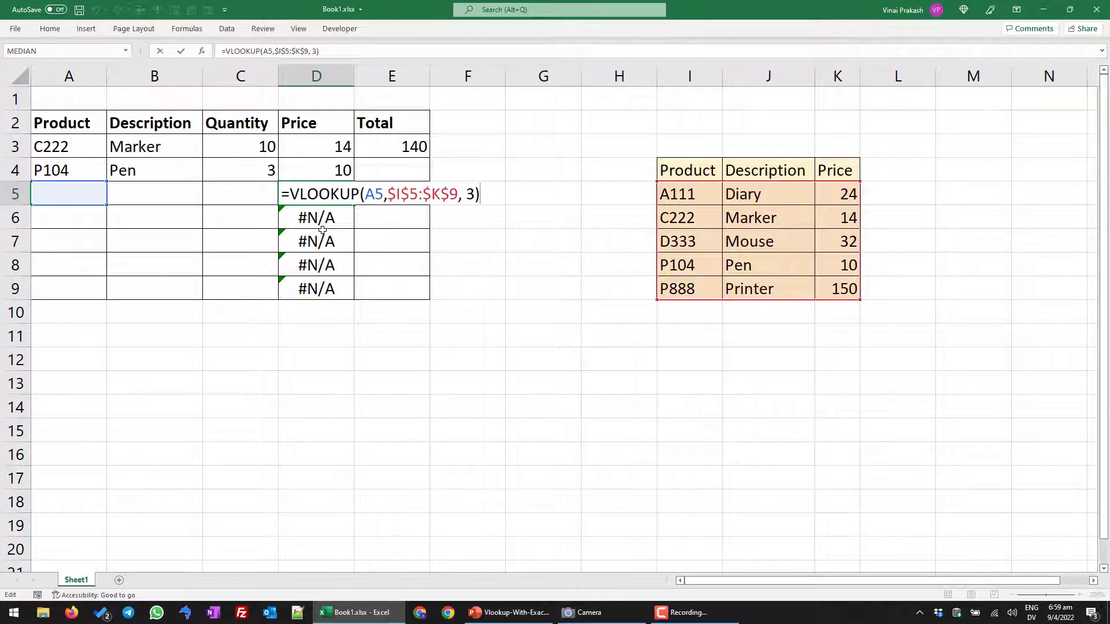
{"action": "key", "text": "Escape"}
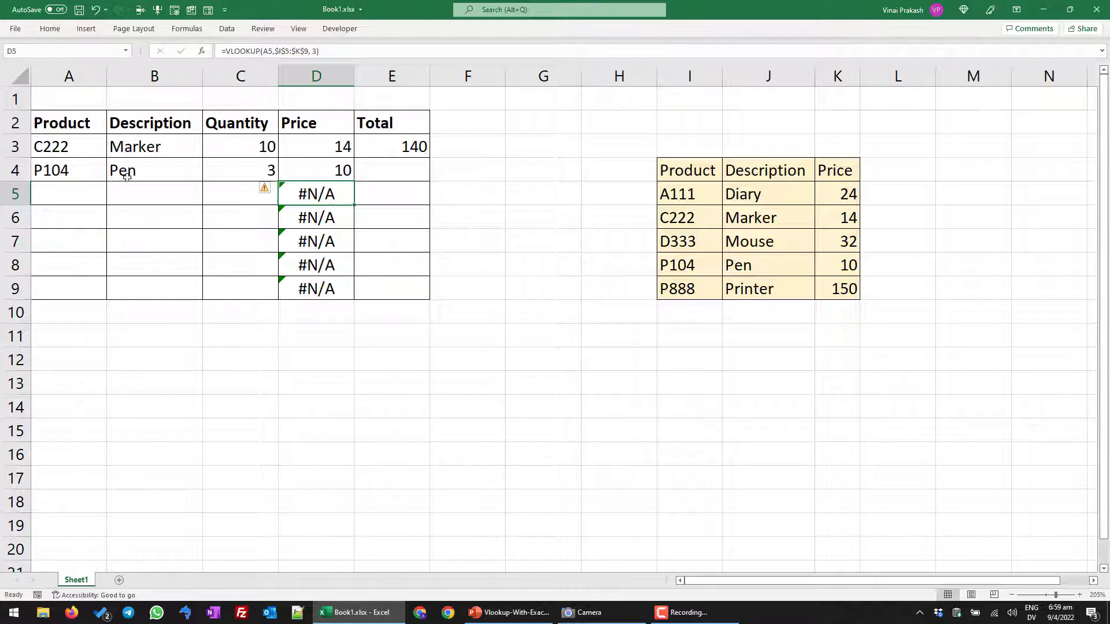
Fill the E3 total formula down through E9 so row 4 totals 30.
{"action": "left_click", "coordinate": [404, 148]}
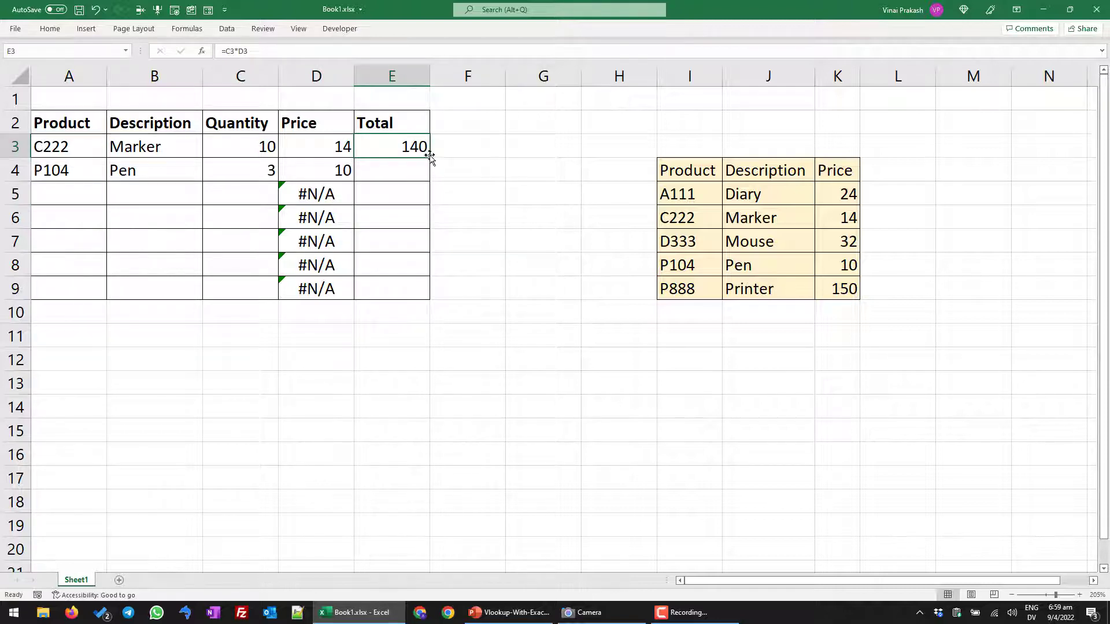
{"action": "left_click_drag", "start_coordinate": [429, 157], "coordinate": [418, 294]}
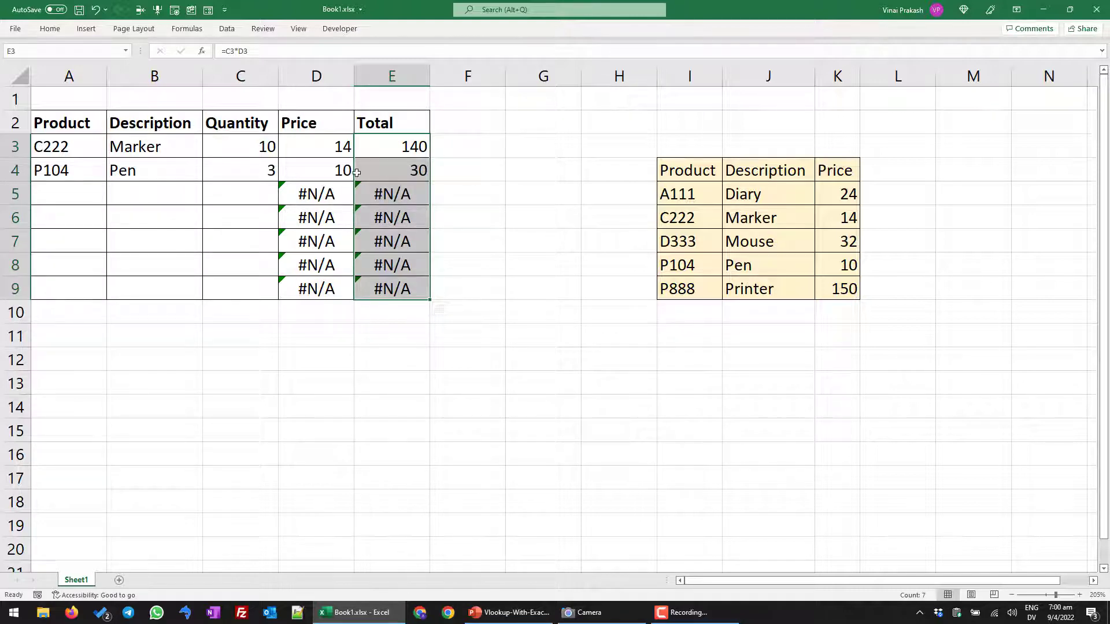
{"action": "left_click", "coordinate": [391, 174]}
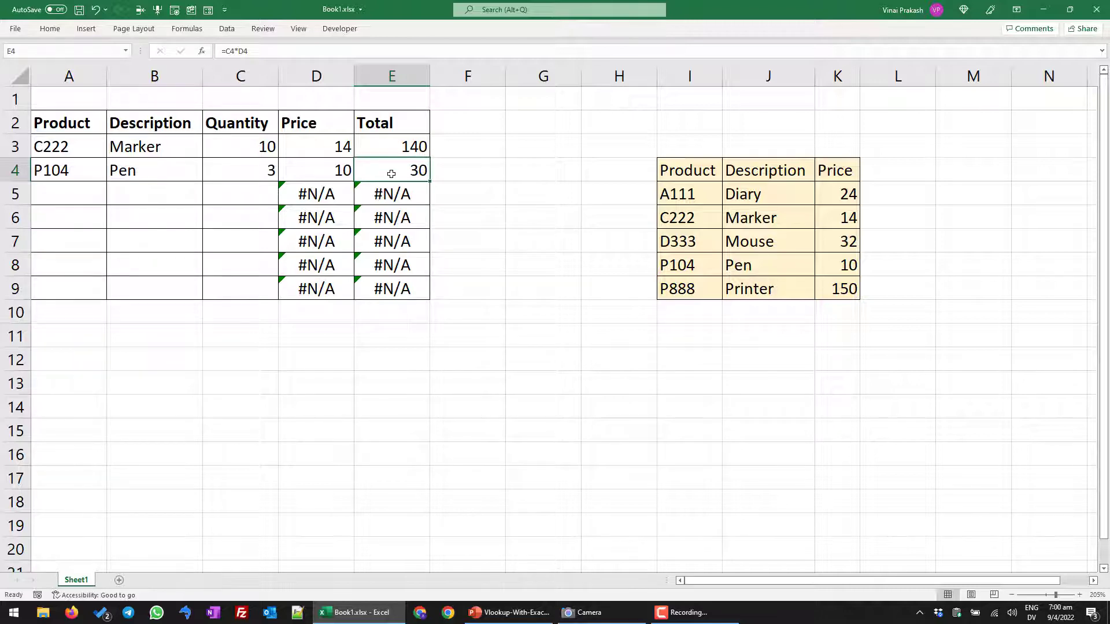
{"action": "left_click", "coordinate": [74, 194]}
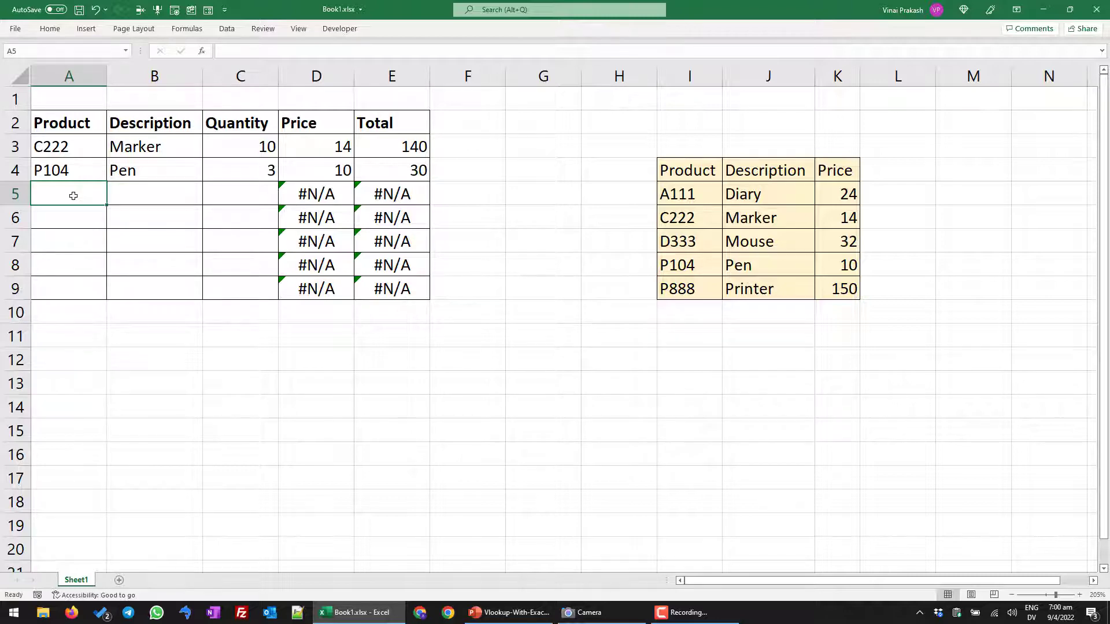
Enter A111 in A5 and =VLOOKUP(A5,$I$5:$K$9,2) in B5, returning Diary.
{"action": "type", "text": "A"}
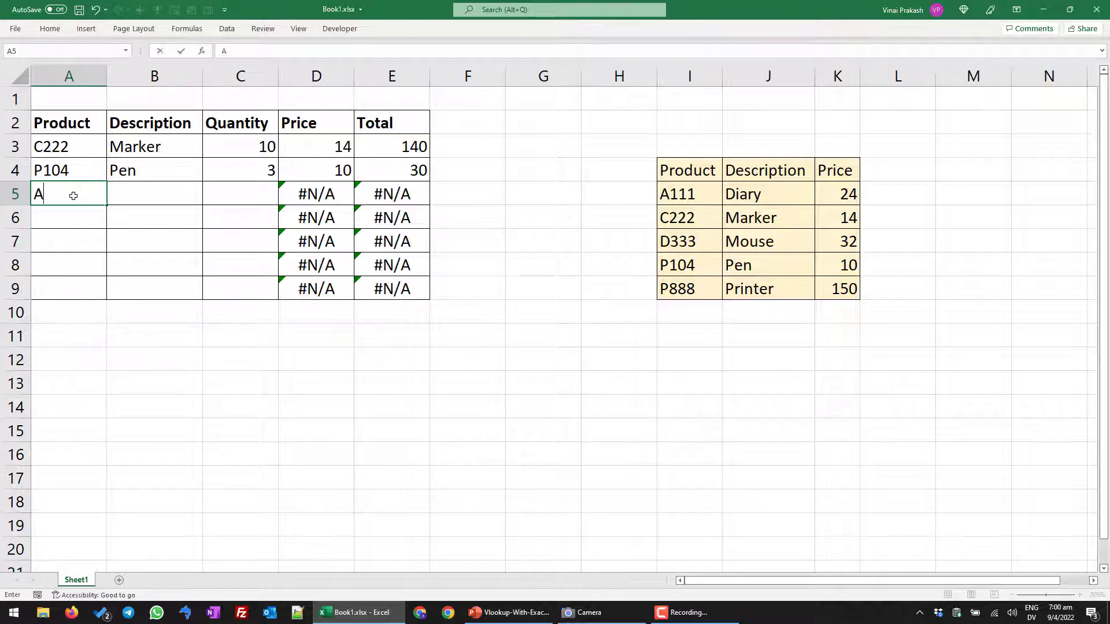
{"action": "type", "text": "111"}
{"action": "key", "text": "Tab"}
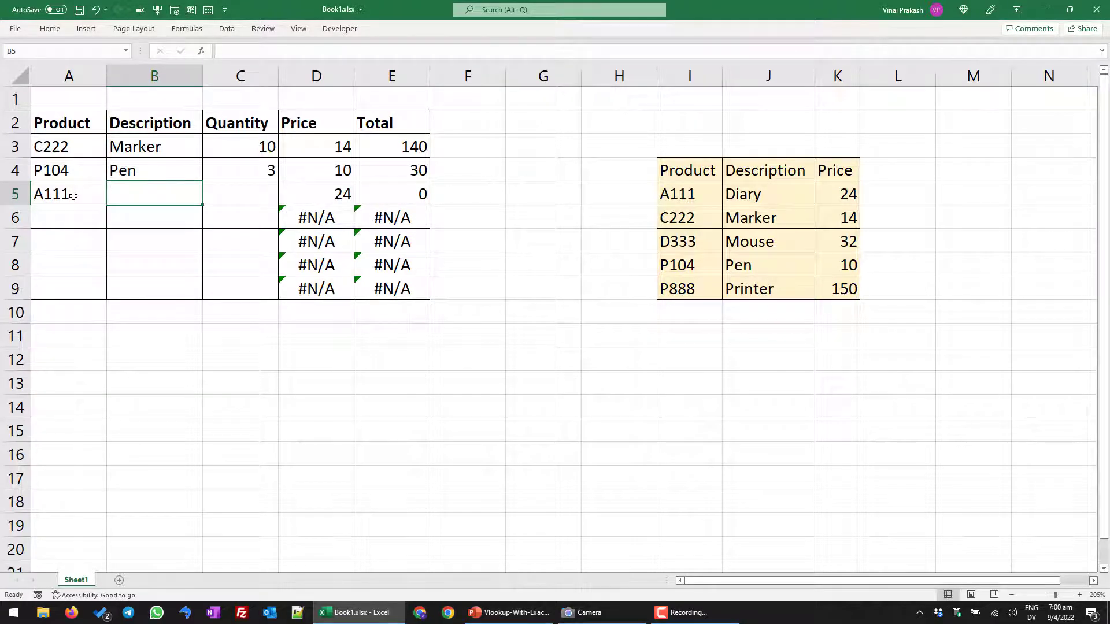
{"action": "type", "text": "=VL"}
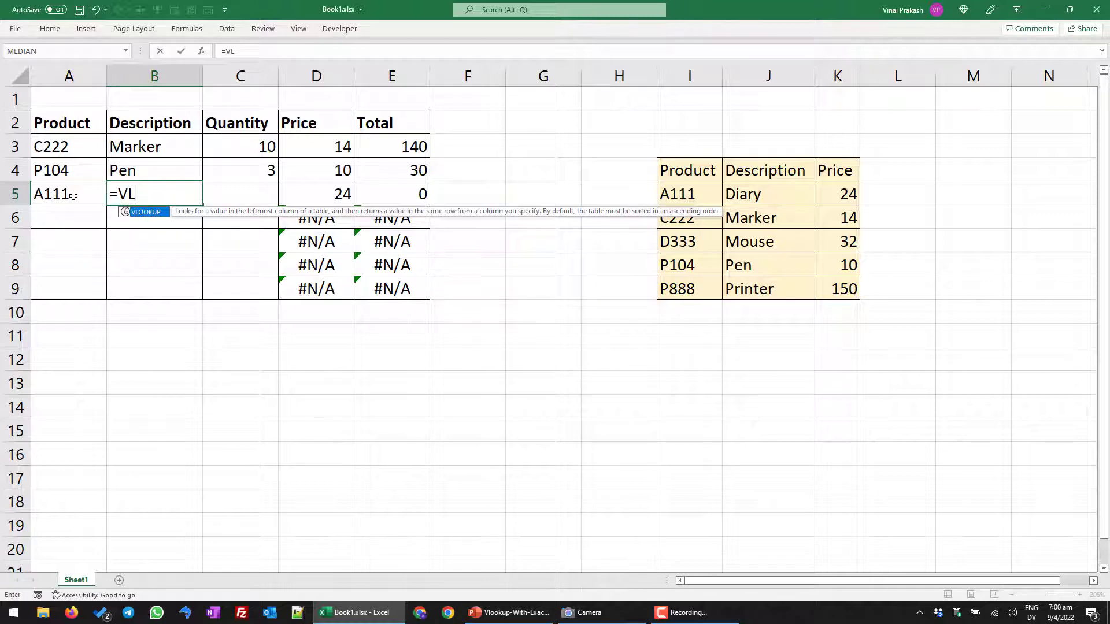
{"action": "key", "text": "Tab"}
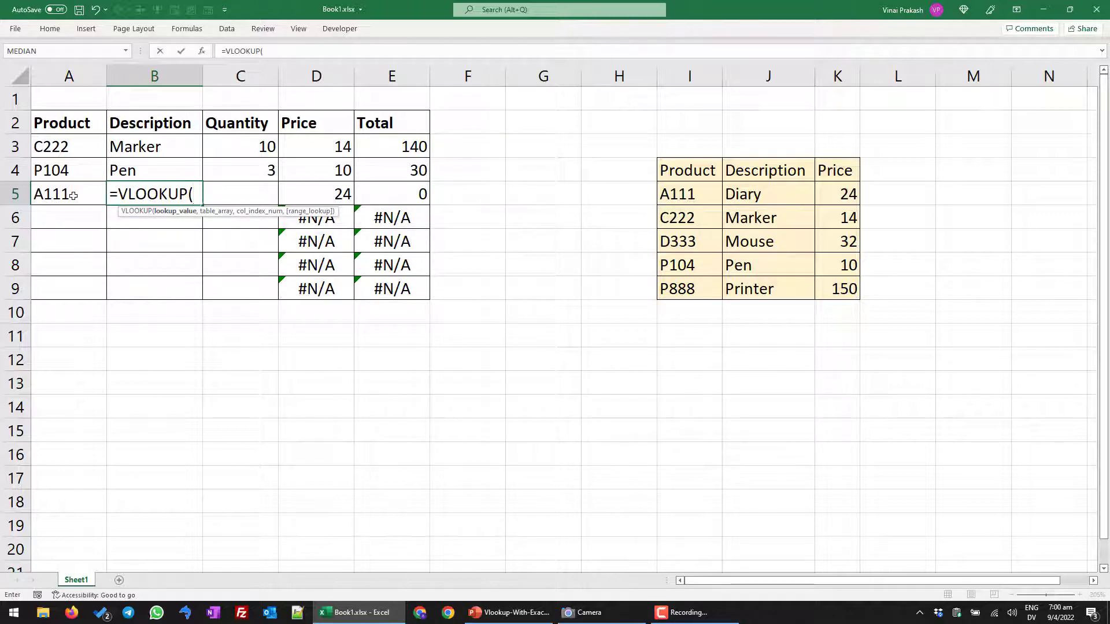
{"action": "left_click", "coordinate": [74, 196]}
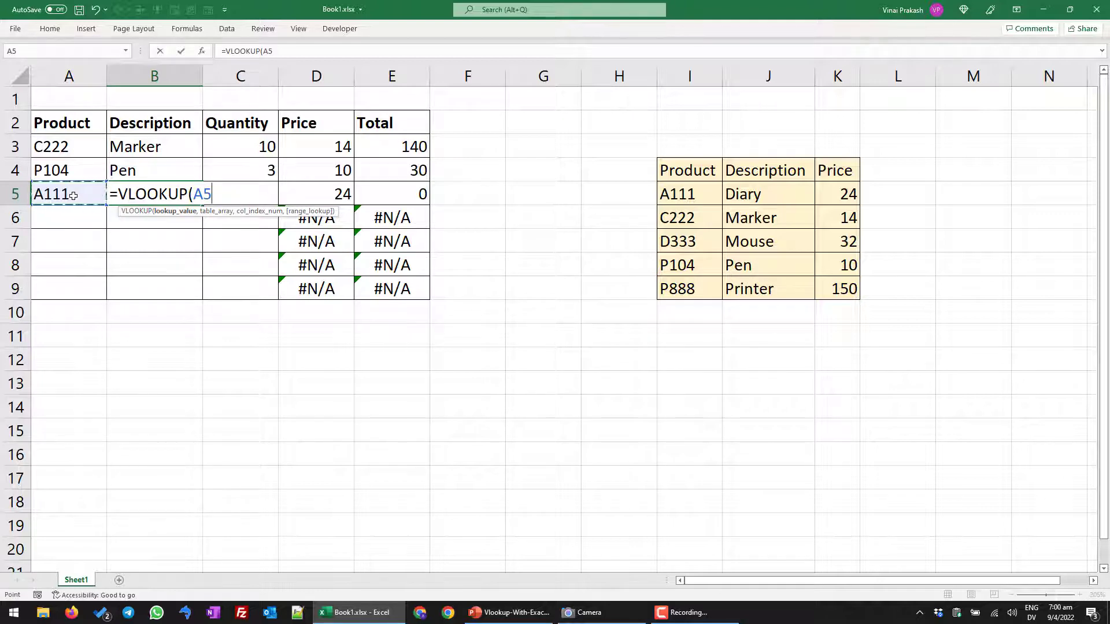
{"action": "type", "text": ","}
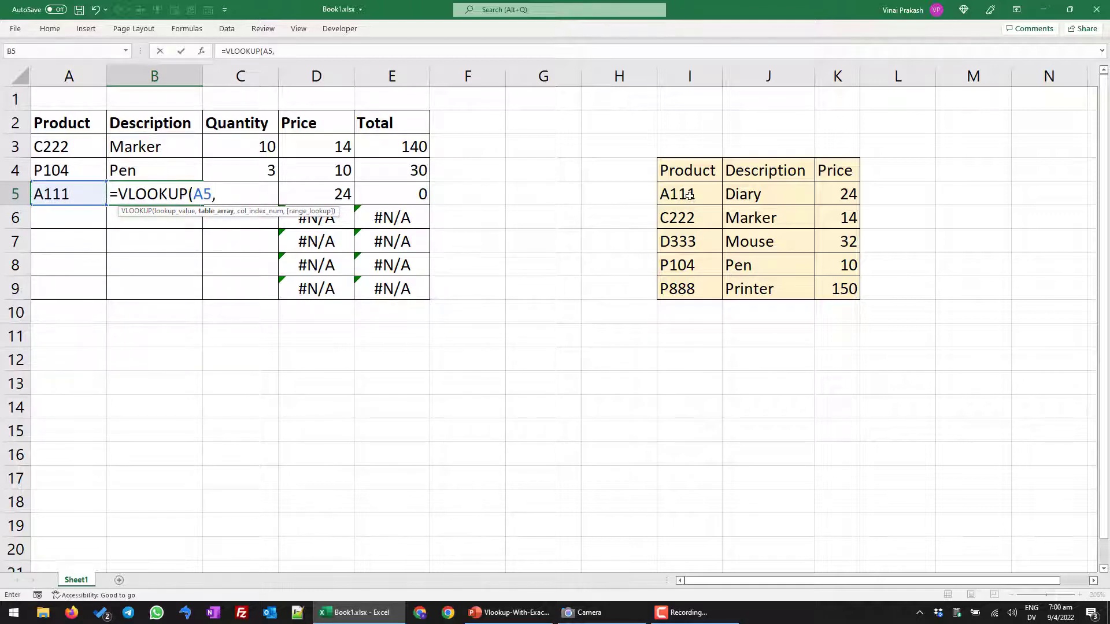
{"action": "left_click_drag", "start_coordinate": [689, 196], "coordinate": [827, 281]}
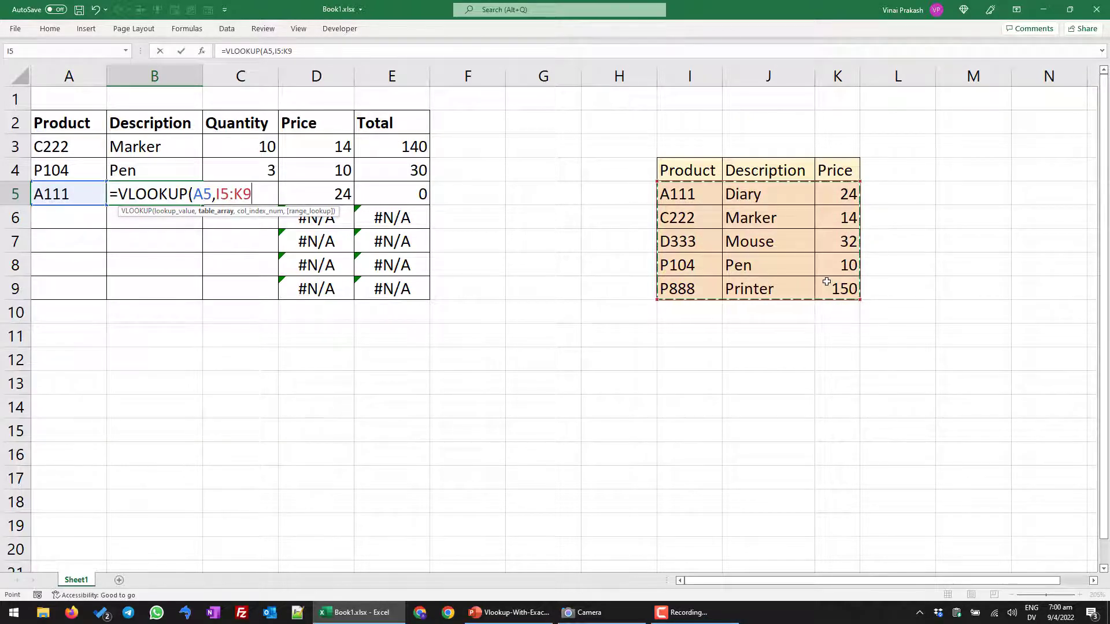
{"action": "key", "text": "F4"}
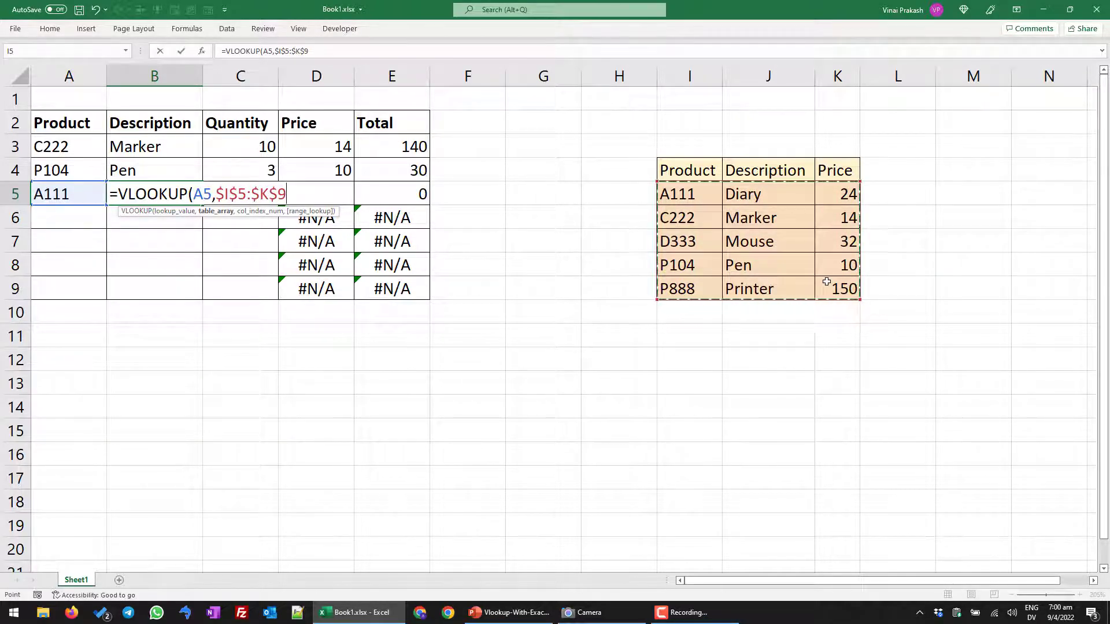
{"action": "type", "text": ","}
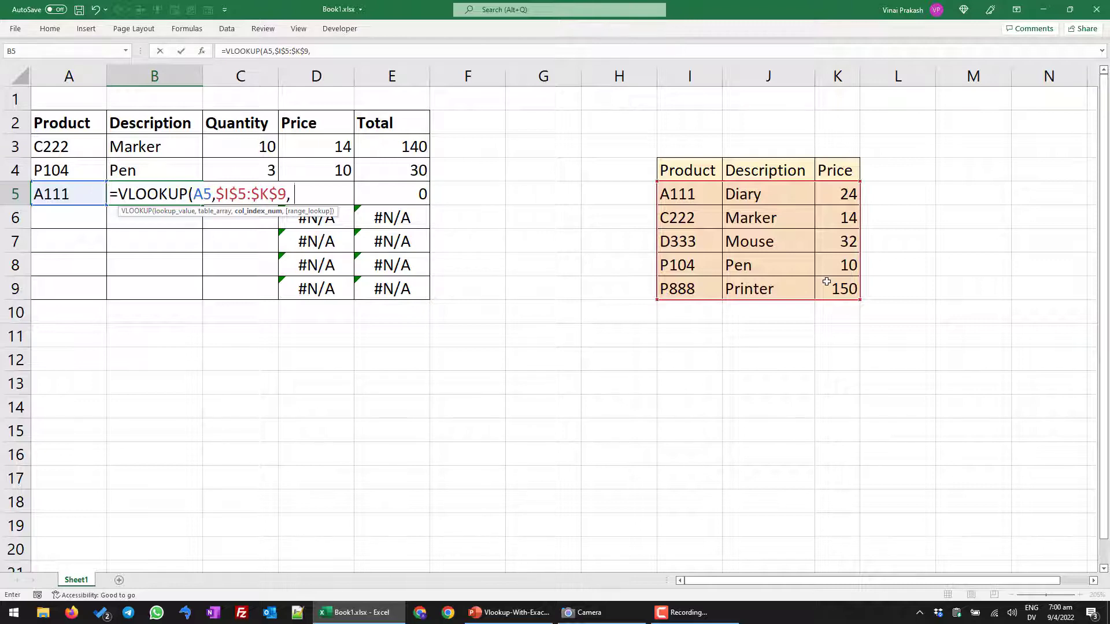
{"action": "type", "text": "2)"}
{"action": "key", "text": "Return"}
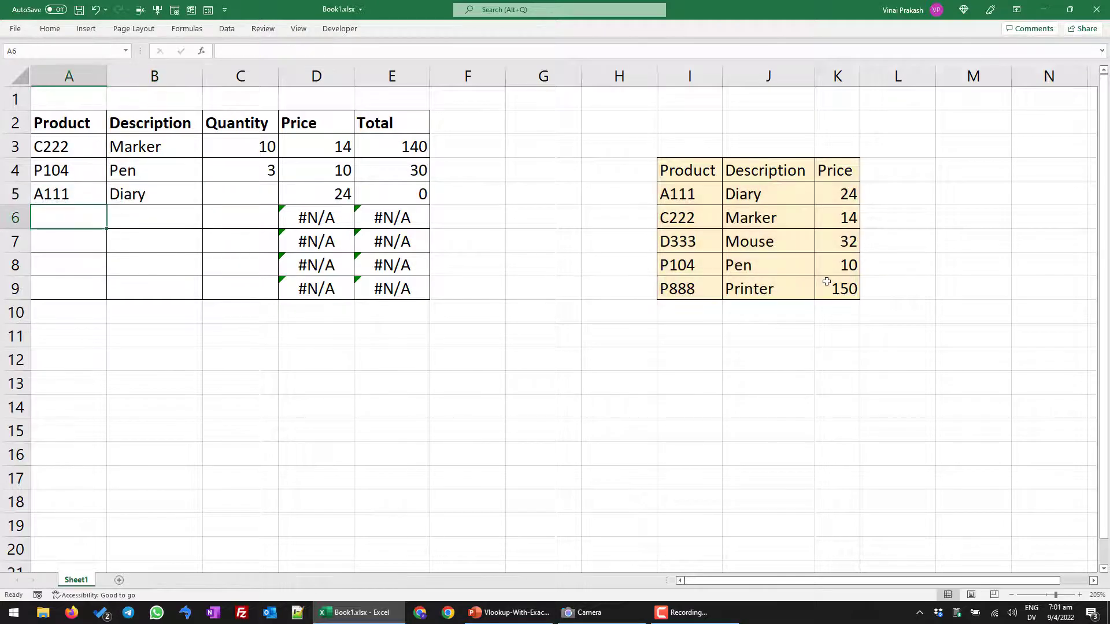
Enter quantity 2 in C5 so the Diary line's total becomes 48.
{"action": "left_click", "coordinate": [268, 197]}
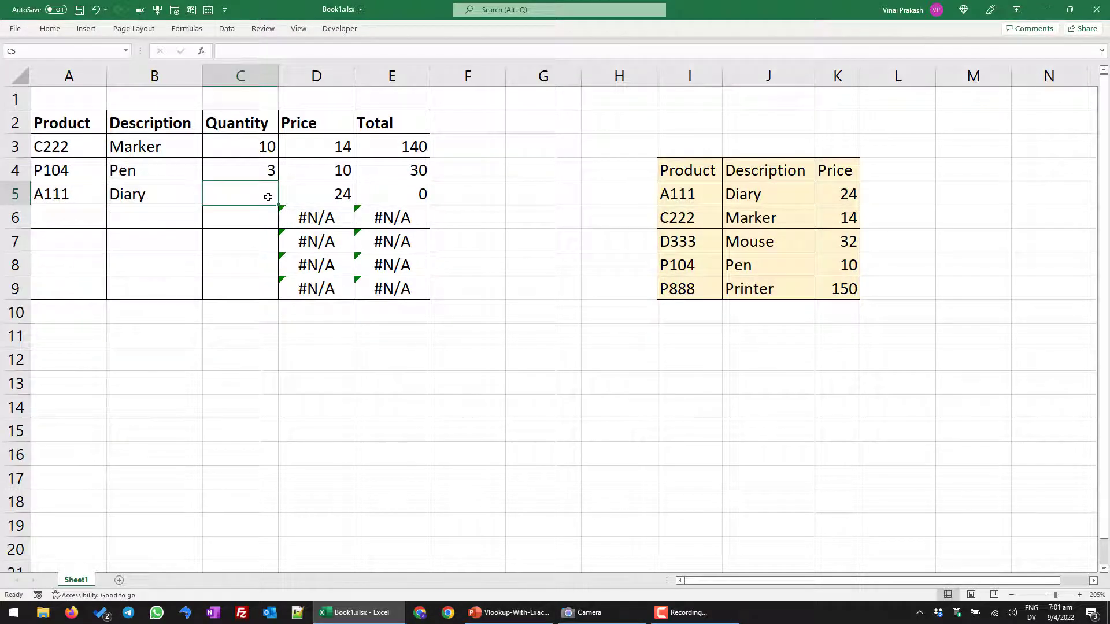
{"action": "type", "text": "2"}
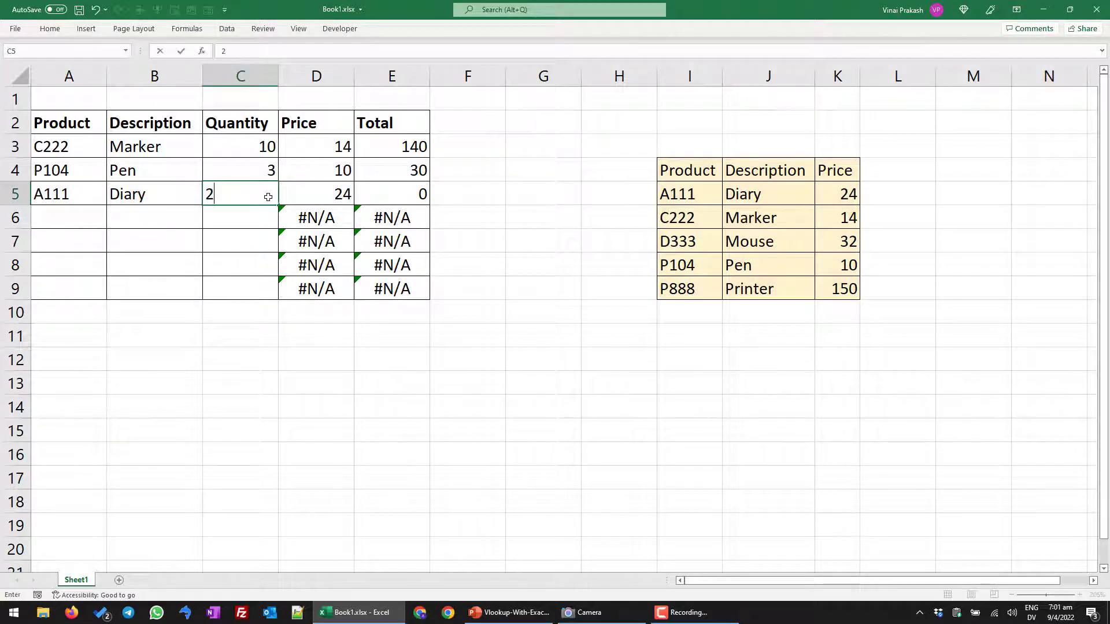
{"action": "left_click", "coordinate": [309, 200]}
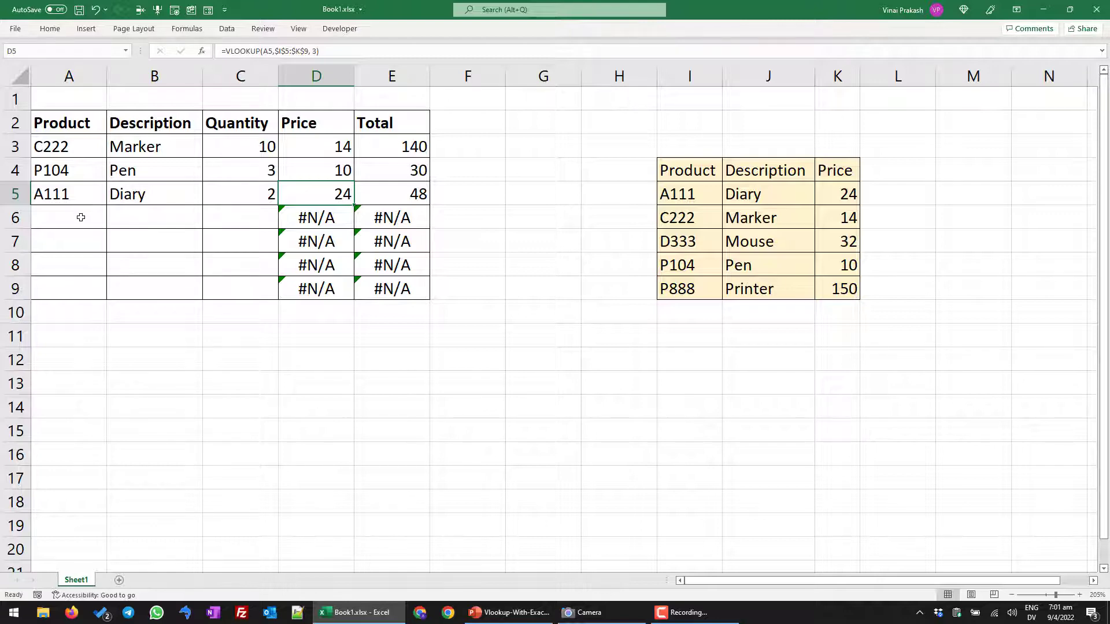
{"action": "left_click", "coordinate": [81, 217]}
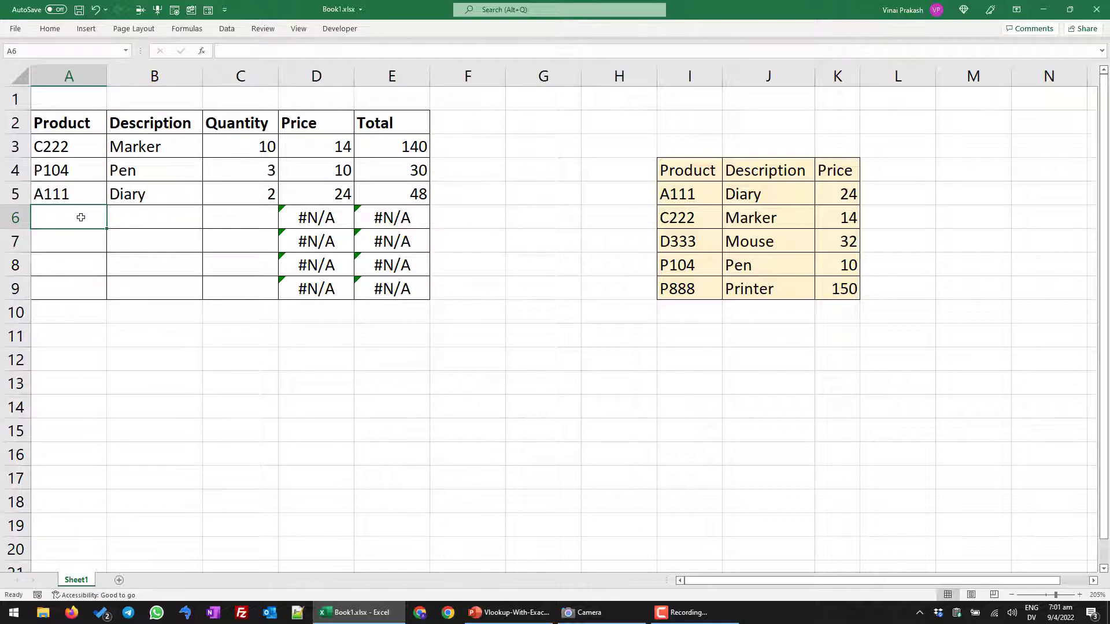
Enter T999 in A6 and inspect D6's price lookup, which wrongly returns 150.
{"action": "type", "text": "T999"}
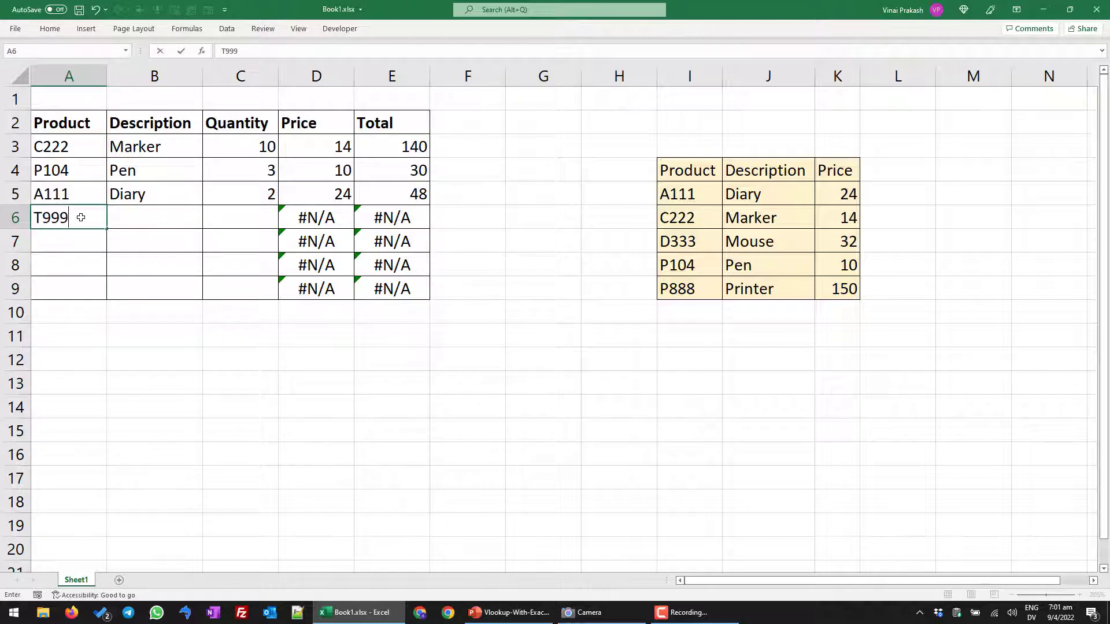
{"action": "key", "text": "Return"}
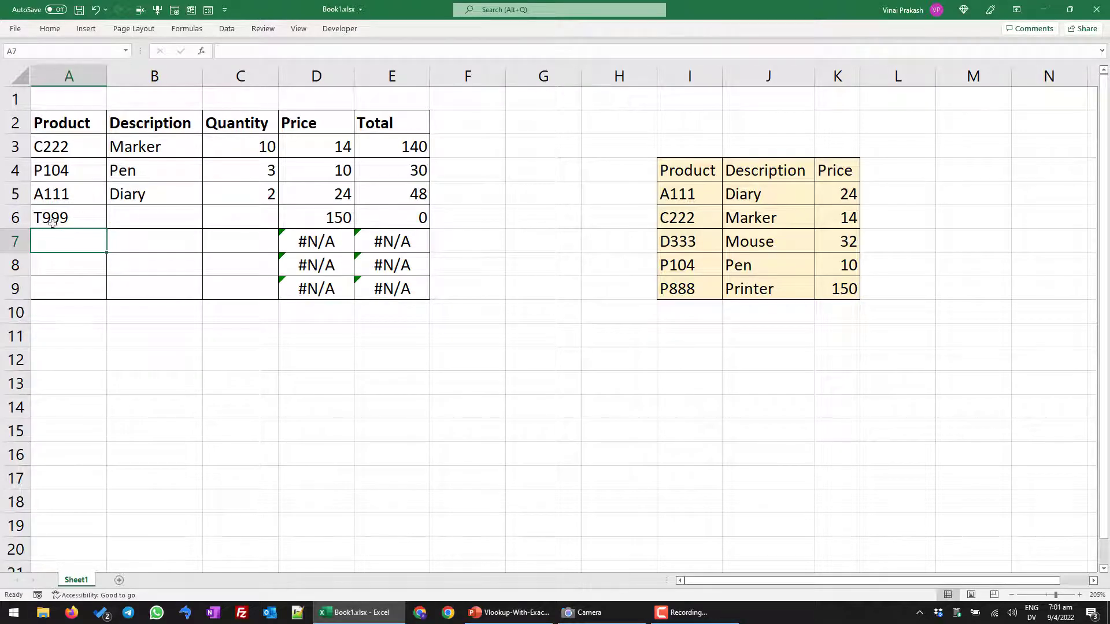
{"action": "left_click", "coordinate": [321, 218]}
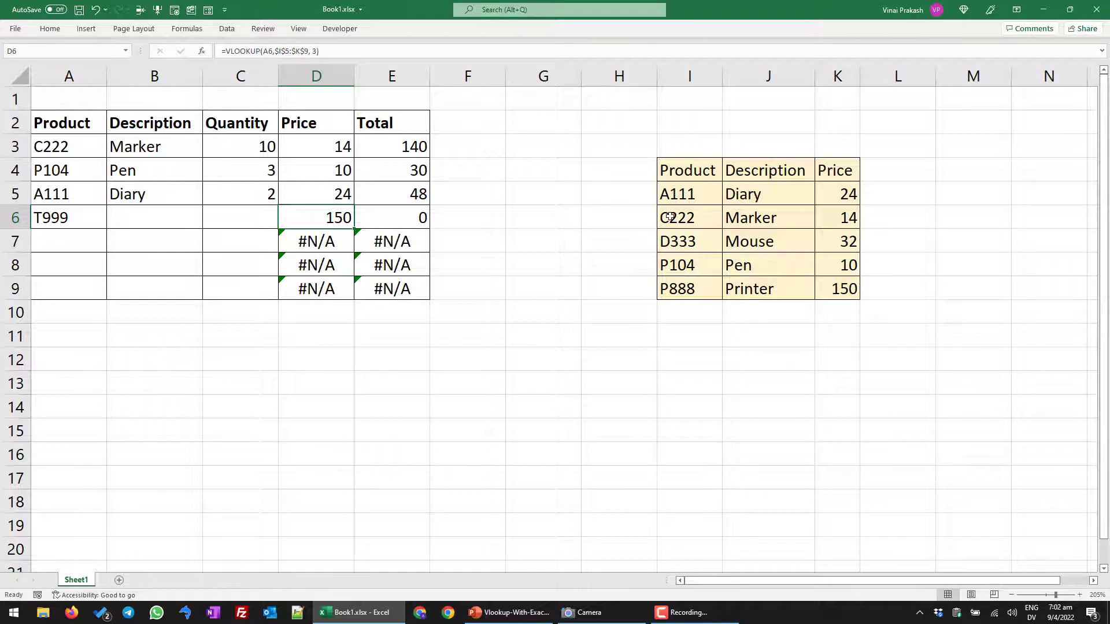
{"action": "left_click", "coordinate": [677, 195]}
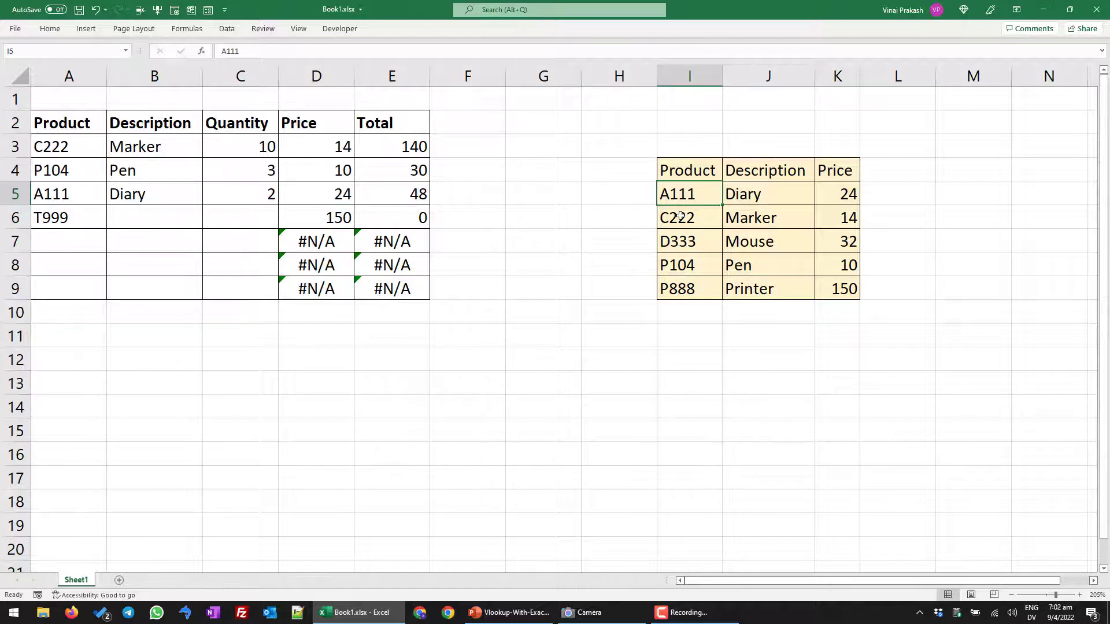
{"action": "left_click", "coordinate": [680, 218]}
{"action": "left_click", "coordinate": [681, 244]}
{"action": "left_click", "coordinate": [682, 265]}
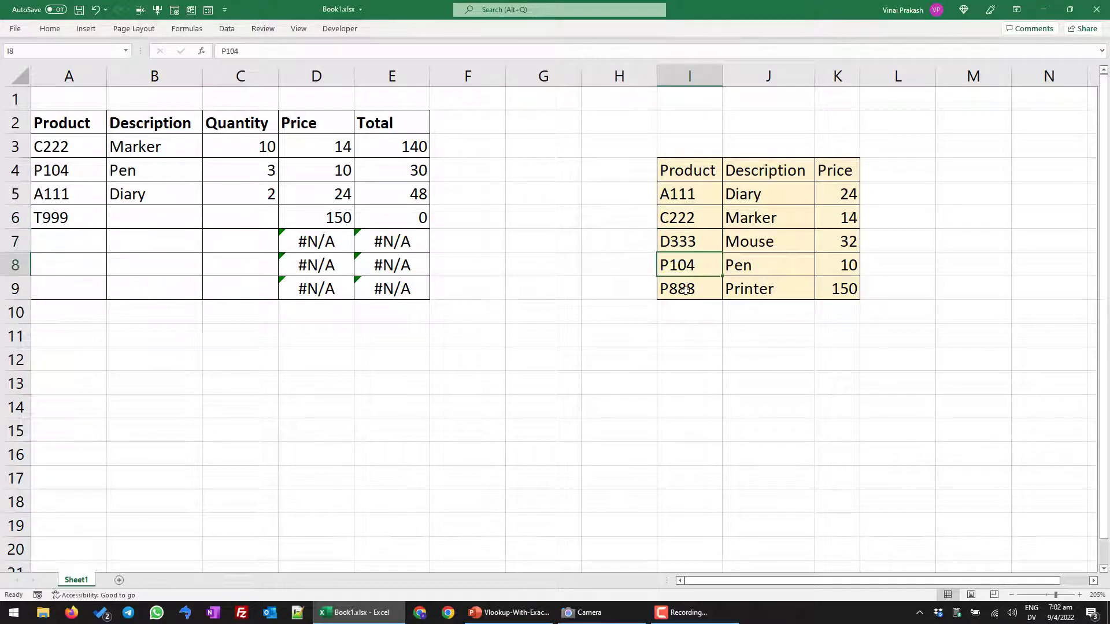
{"action": "left_click", "coordinate": [684, 290]}
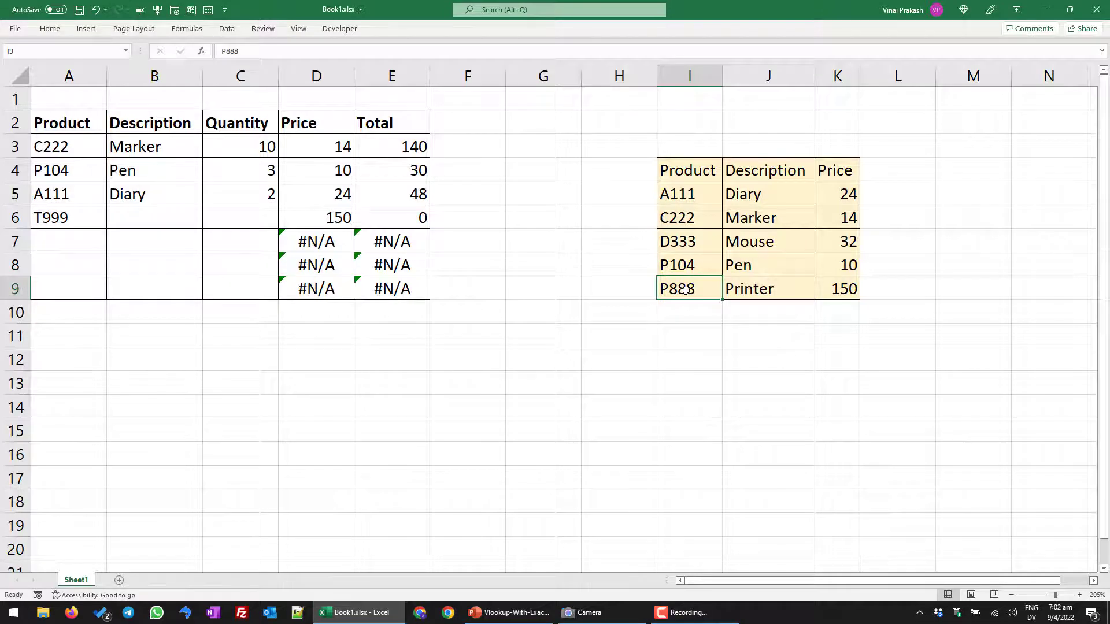
{"action": "left_click", "coordinate": [696, 320]}
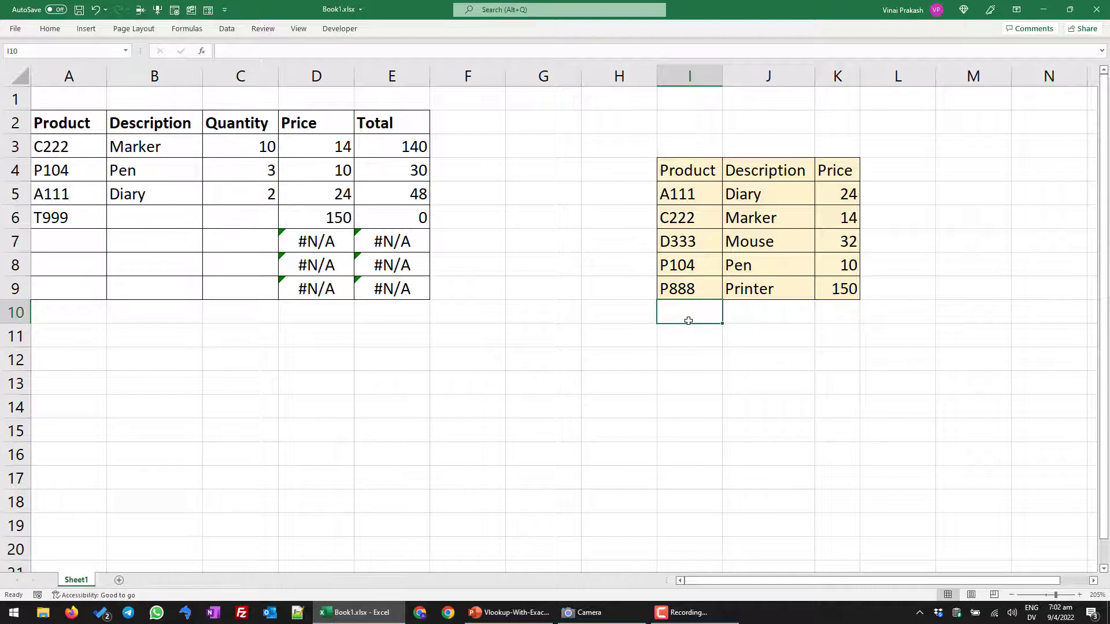
{"action": "left_click", "coordinate": [688, 288]}
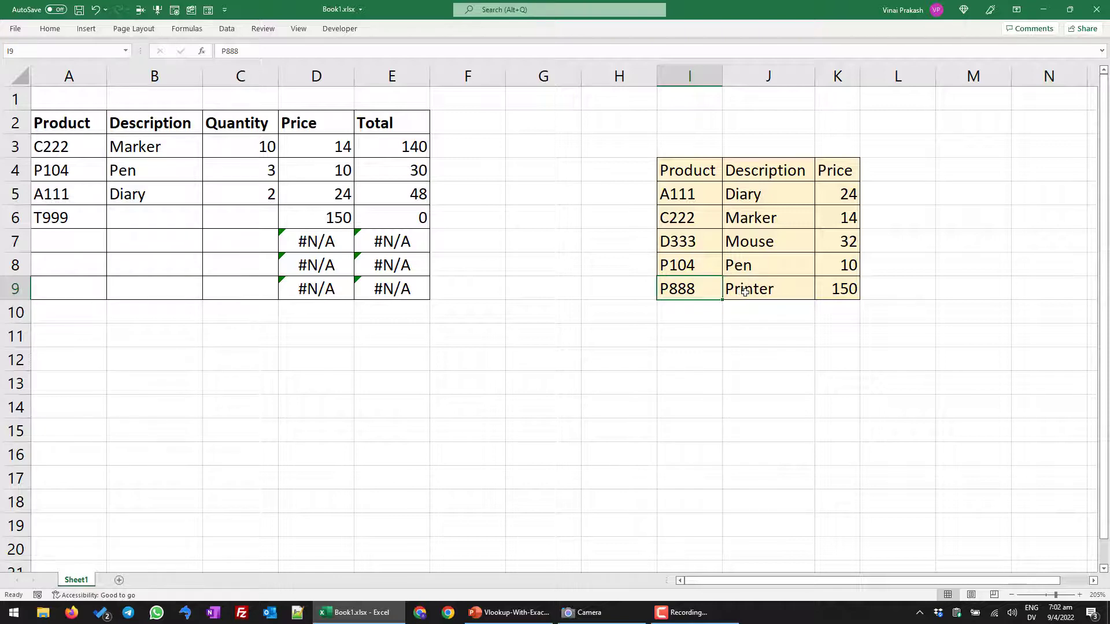
{"action": "left_click", "coordinate": [829, 290]}
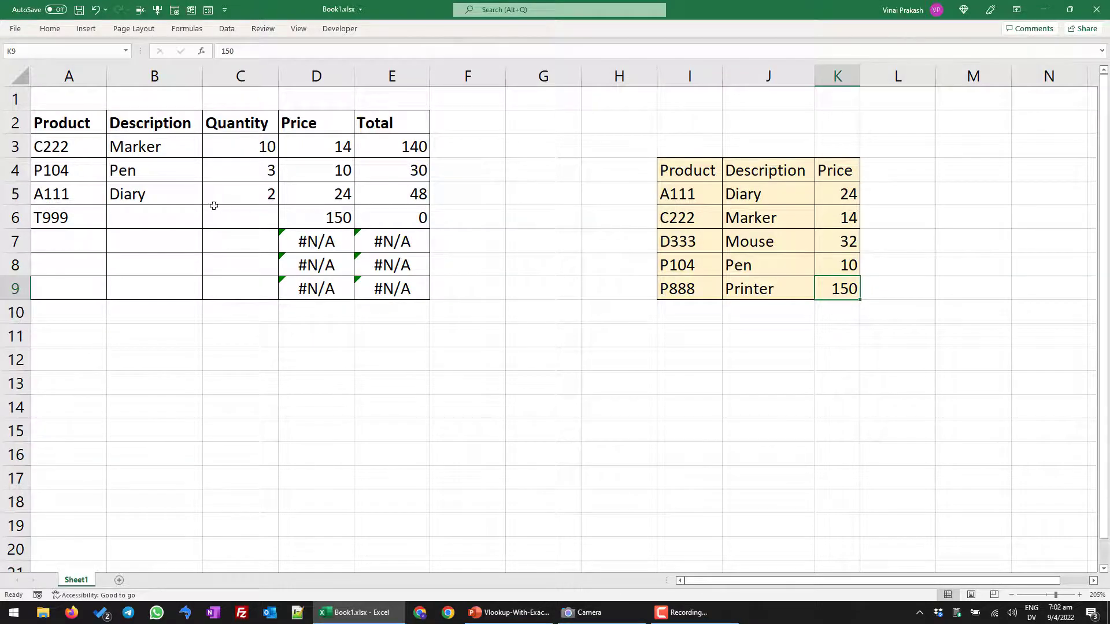
{"action": "left_click", "coordinate": [180, 196]}
{"action": "left_click_drag", "start_coordinate": [203, 206], "coordinate": [203, 219]}
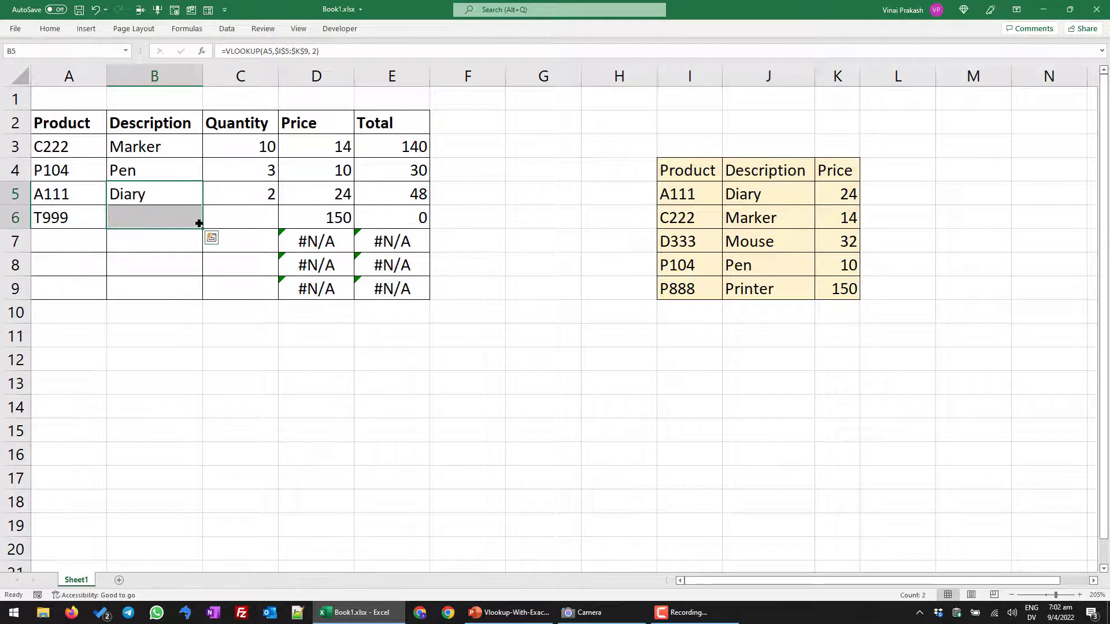
{"action": "left_click", "coordinate": [152, 222]}
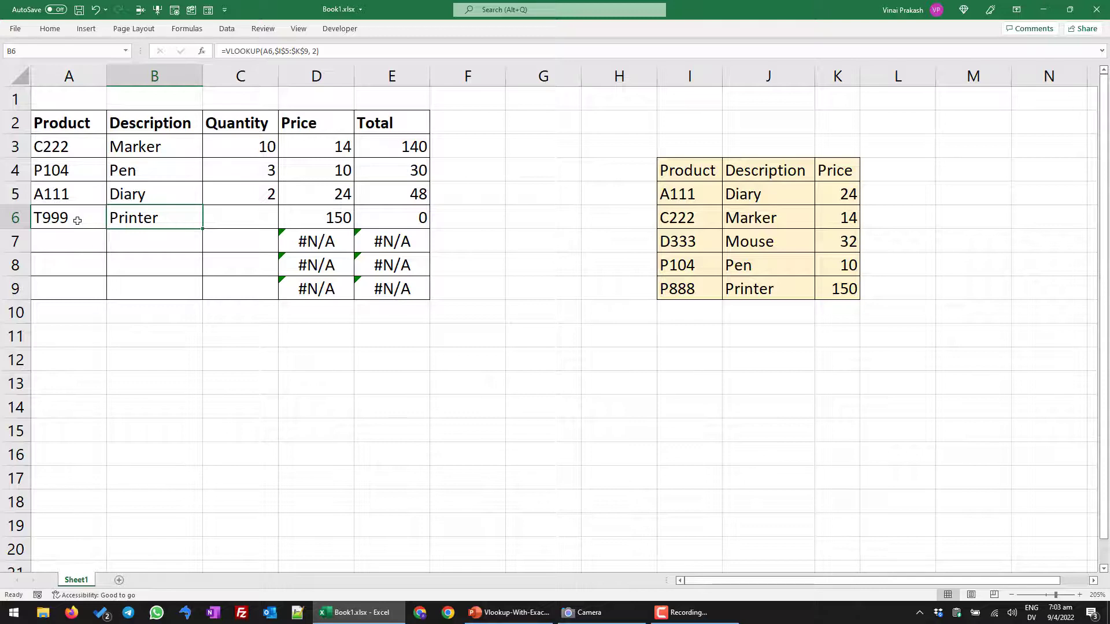
Change B3 to =VLOOKUP(A3,$I$5:$K$9,2,FALSE) so C222 still returns Marker.
{"action": "left_click", "coordinate": [161, 148]}
{"action": "double_click", "coordinate": [161, 148]}
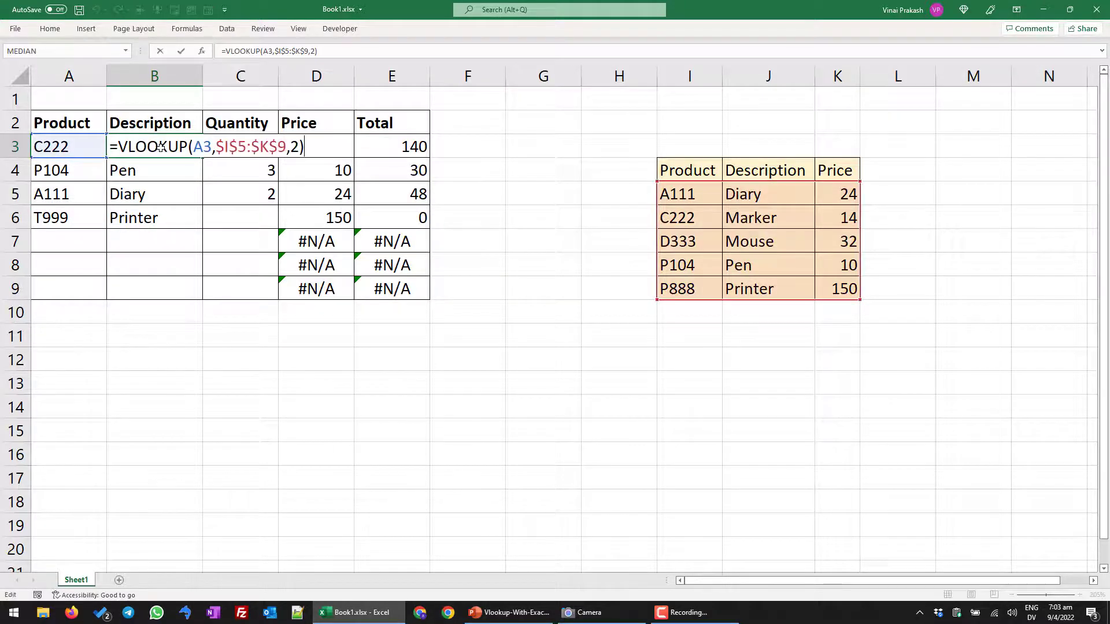
{"action": "left_click", "coordinate": [295, 146]}
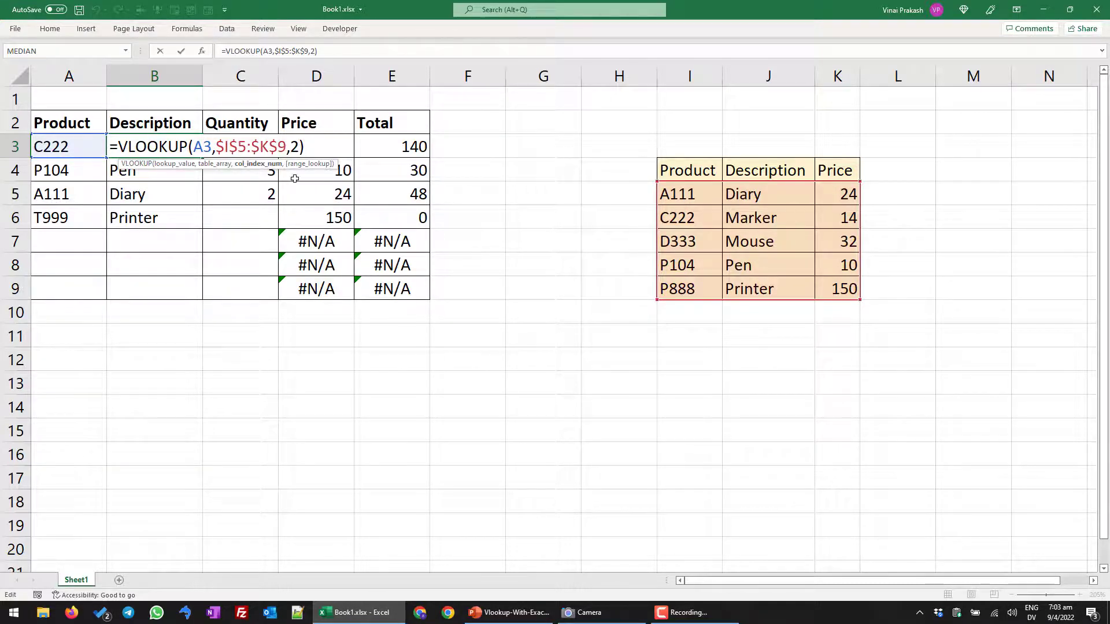
{"action": "type", "text": ","}
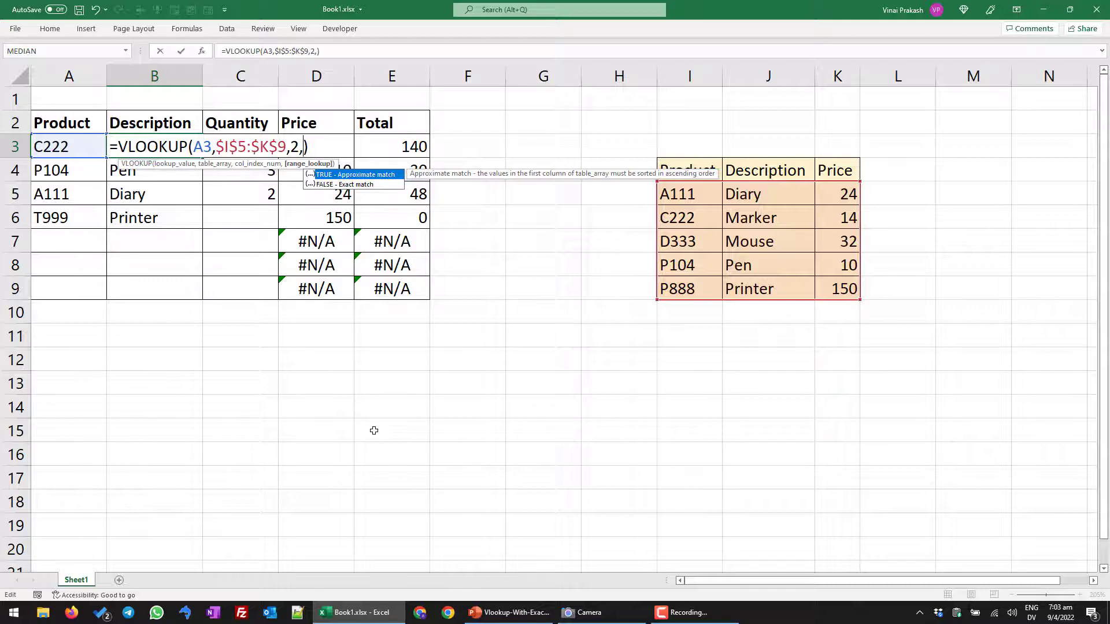
{"action": "key", "text": "Down"}
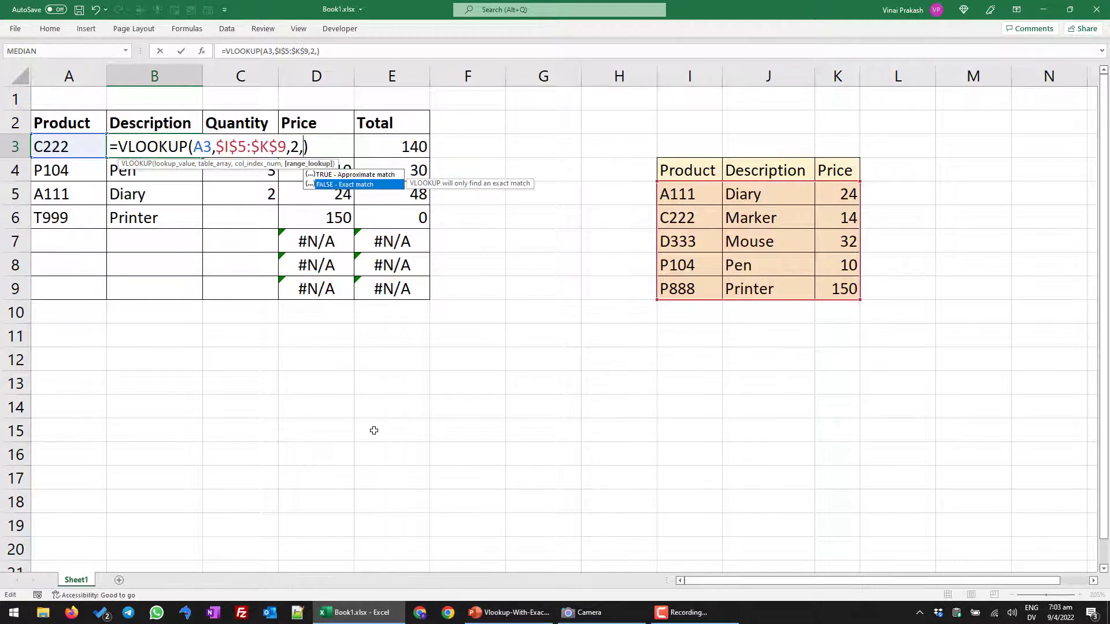
{"action": "key", "text": "Tab"}
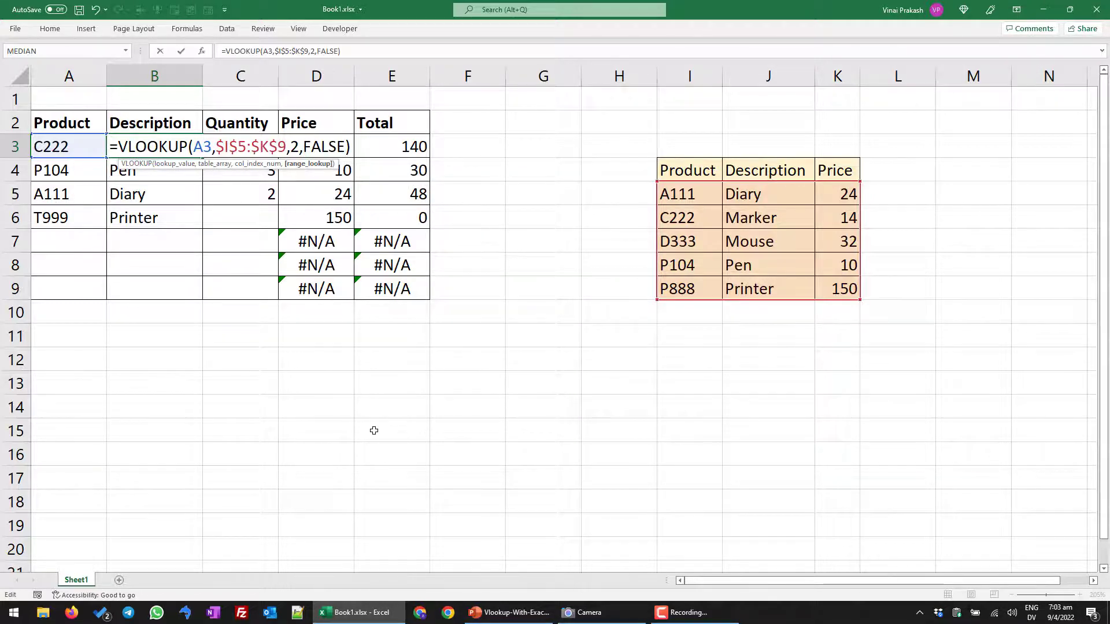
{"action": "key", "text": "Return"}
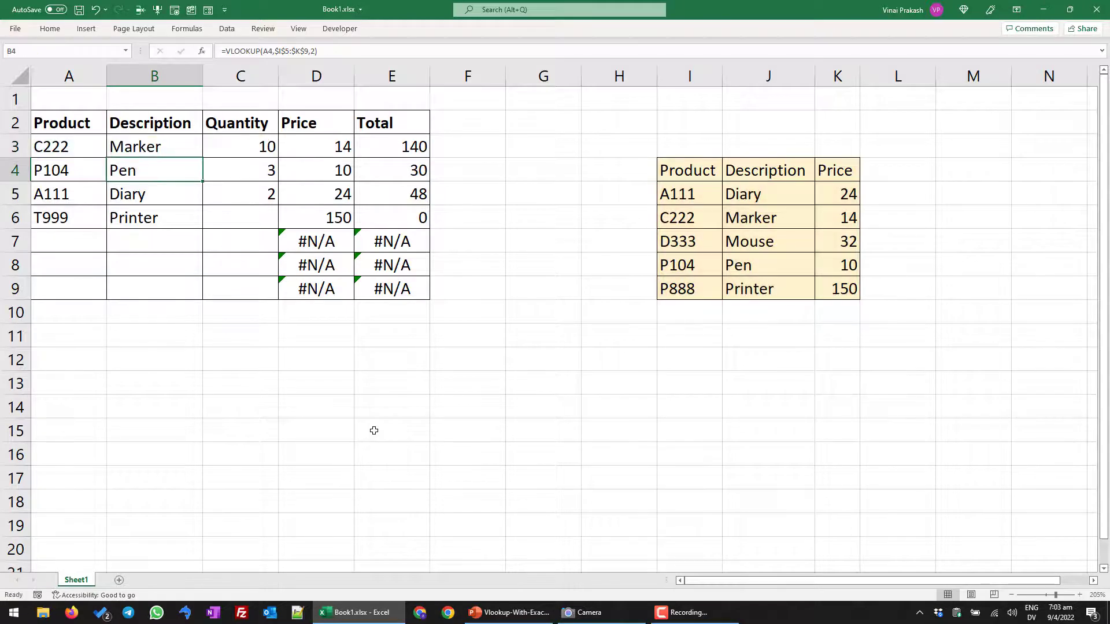
Fill the B3 exact-match formula down to B6 and check that T999 shows #N/A.
{"action": "left_click", "coordinate": [188, 149]}
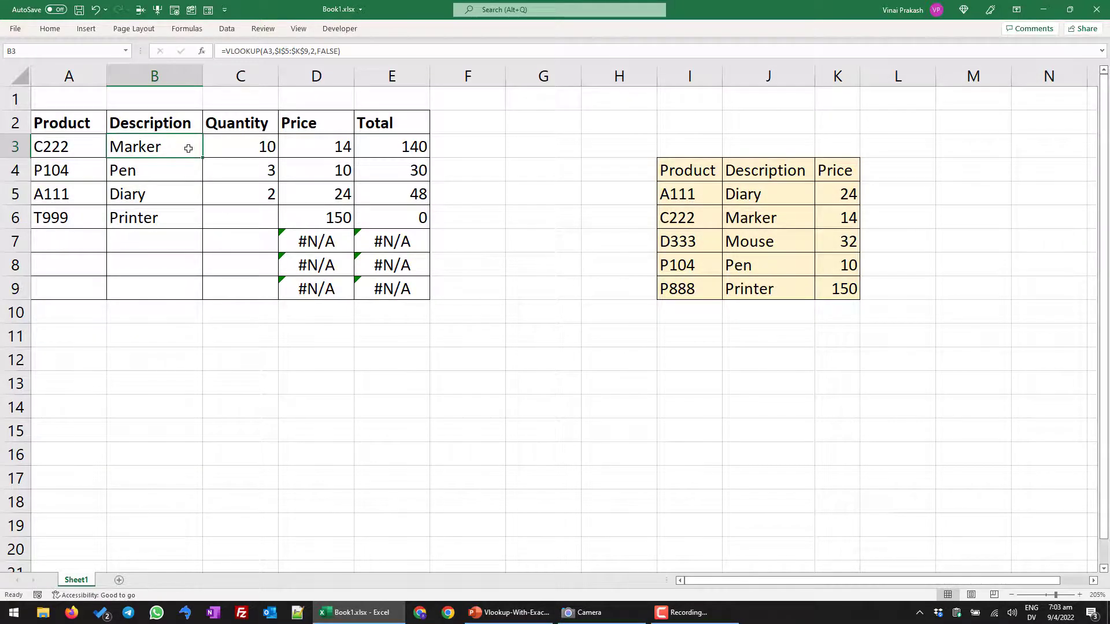
{"action": "left_click_drag", "start_coordinate": [202, 158], "coordinate": [197, 224]}
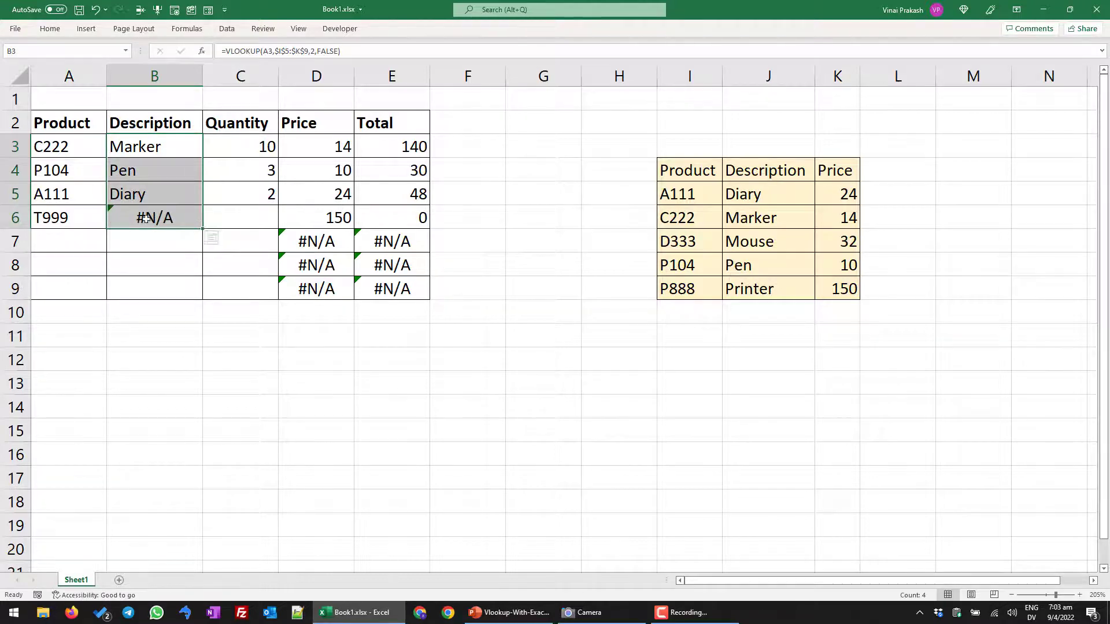
{"action": "left_click", "coordinate": [127, 218]}
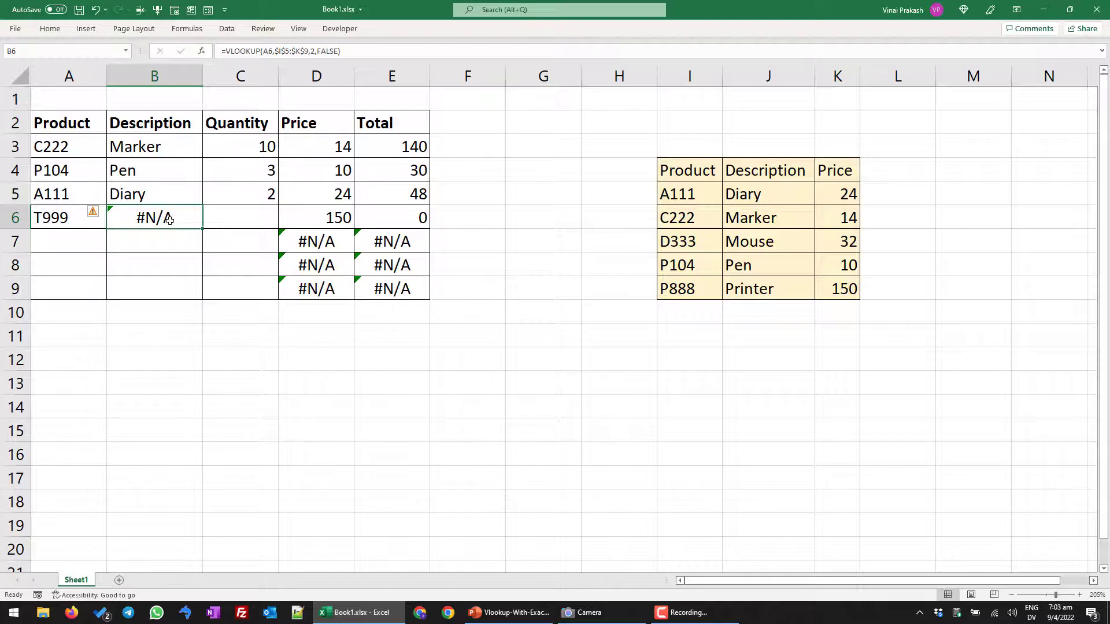
Change D3 to =VLOOKUP(A3,$I$5:$K$9,3,FALSE) so C222's price stays 14.
{"action": "left_click", "coordinate": [308, 146]}
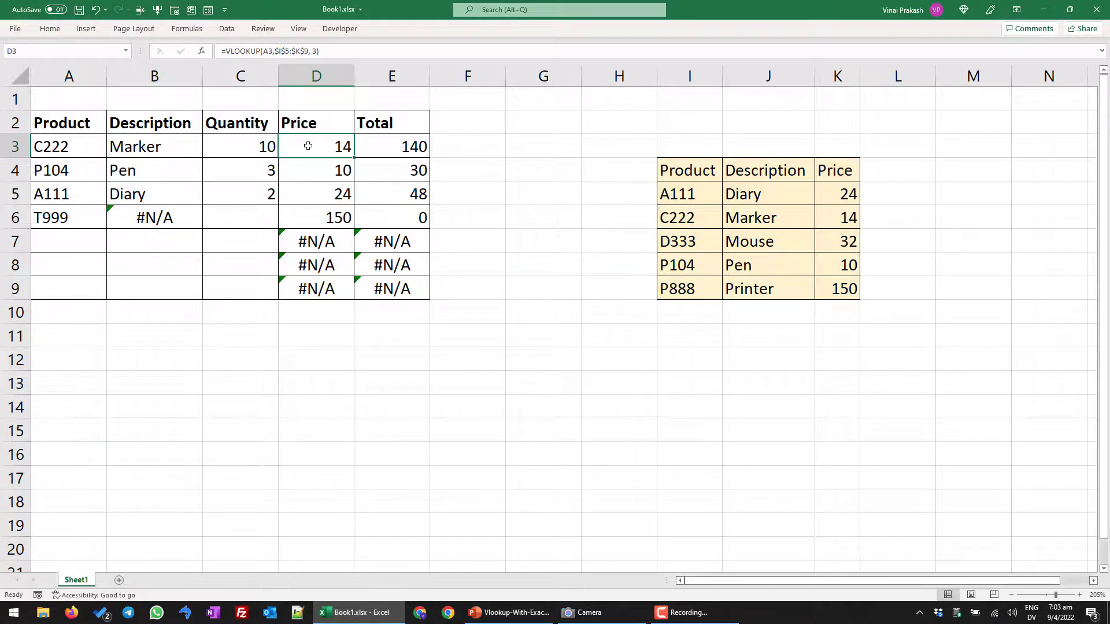
{"action": "double_click", "coordinate": [308, 146]}
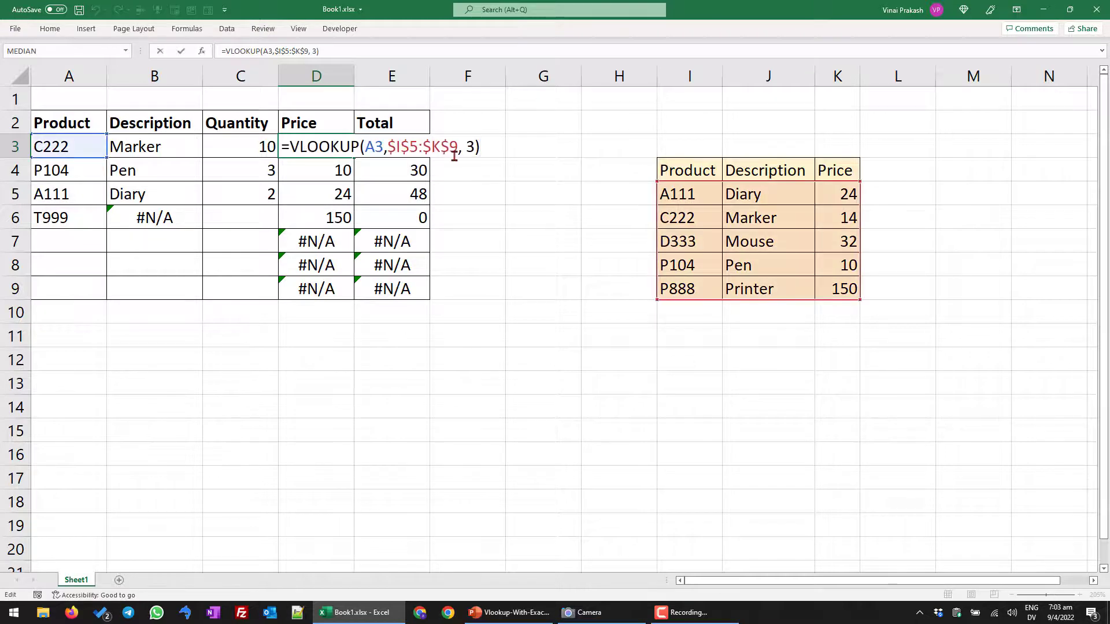
{"action": "left_click", "coordinate": [475, 148]}
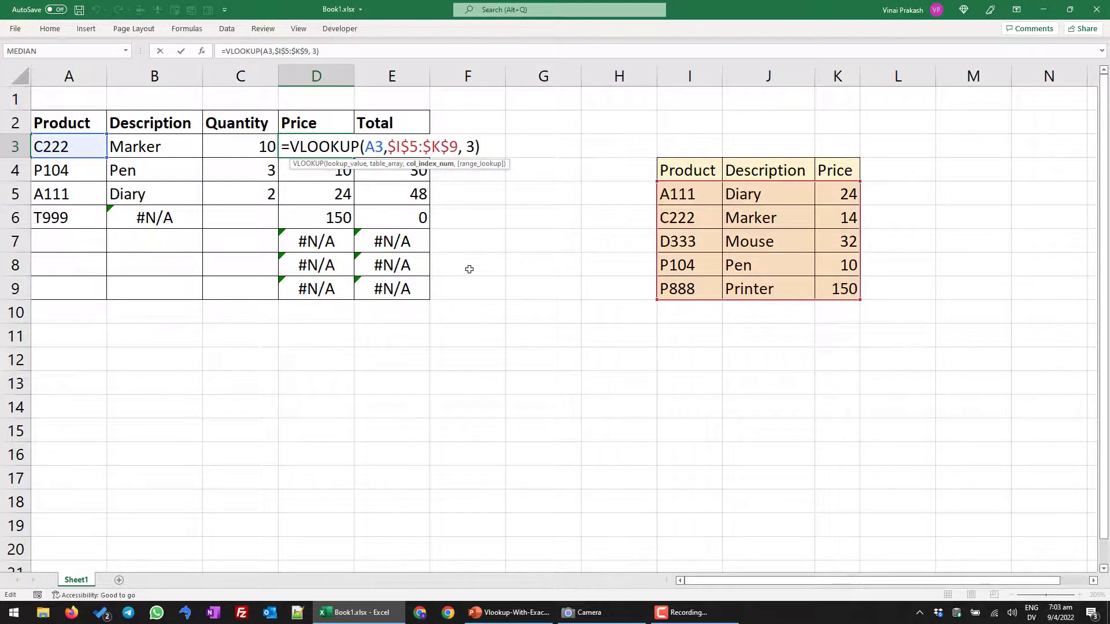
{"action": "type", "text": ","}
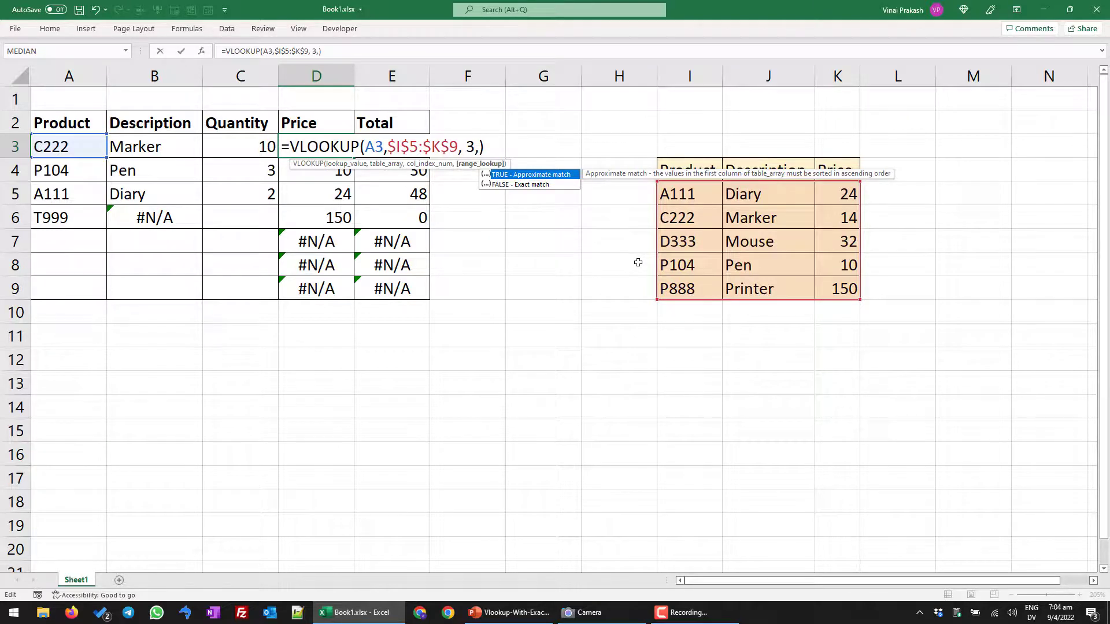
{"action": "key", "text": "Down"}
{"action": "key", "text": "Tab"}
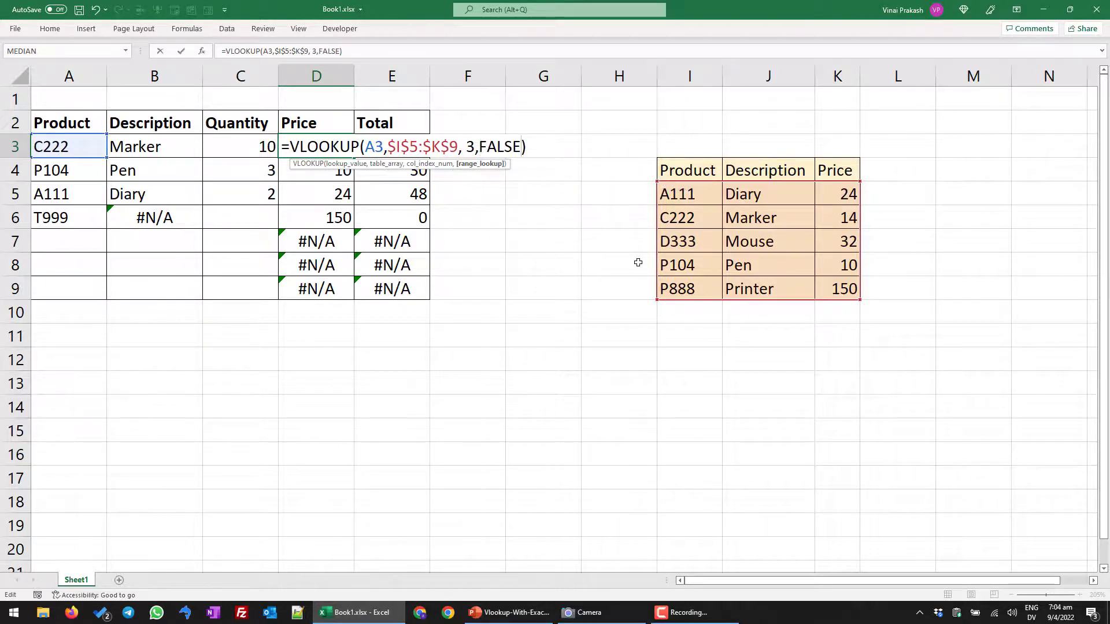
{"action": "key", "text": "Return"}
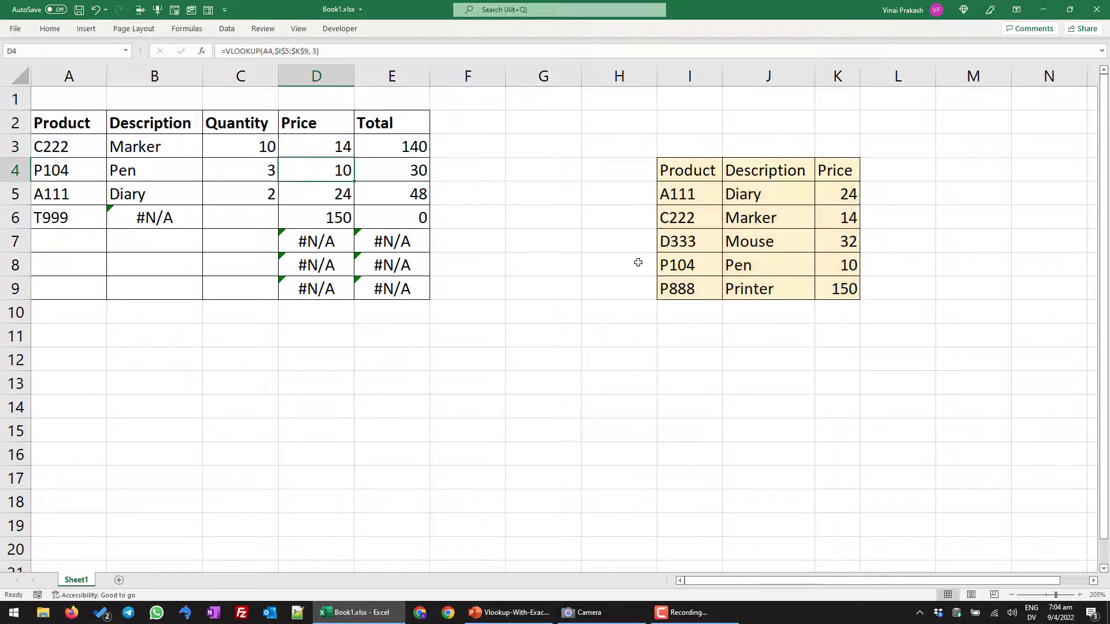
Fill the D3 exact-match price formula down to D6, making T999's price and total #N/A.
{"action": "left_click", "coordinate": [309, 145]}
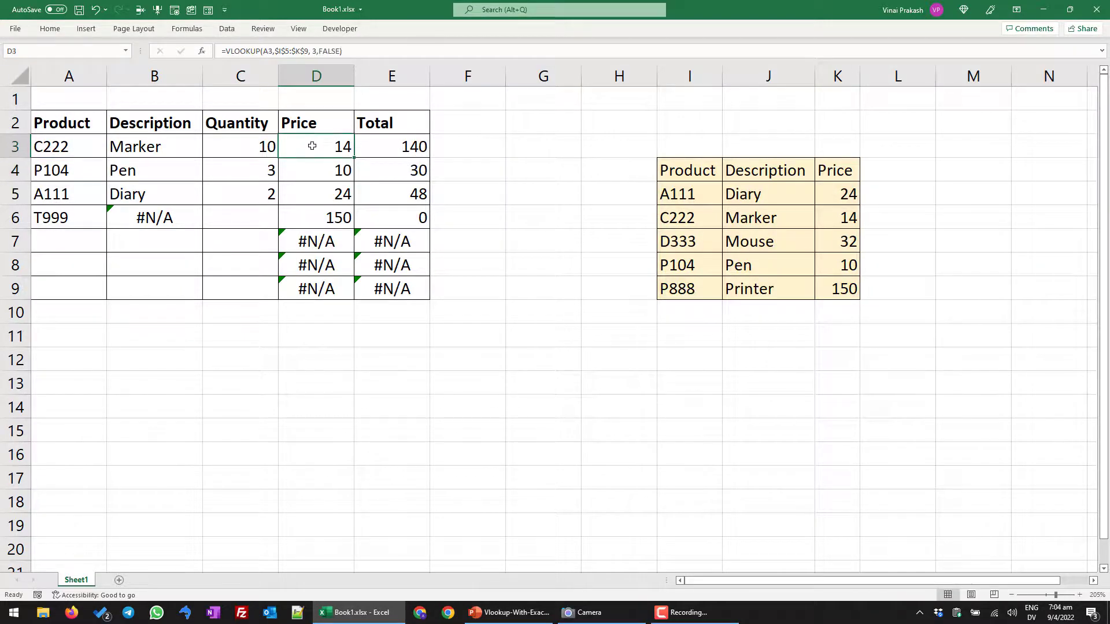
{"action": "left_click_drag", "start_coordinate": [351, 152], "coordinate": [351, 222]}
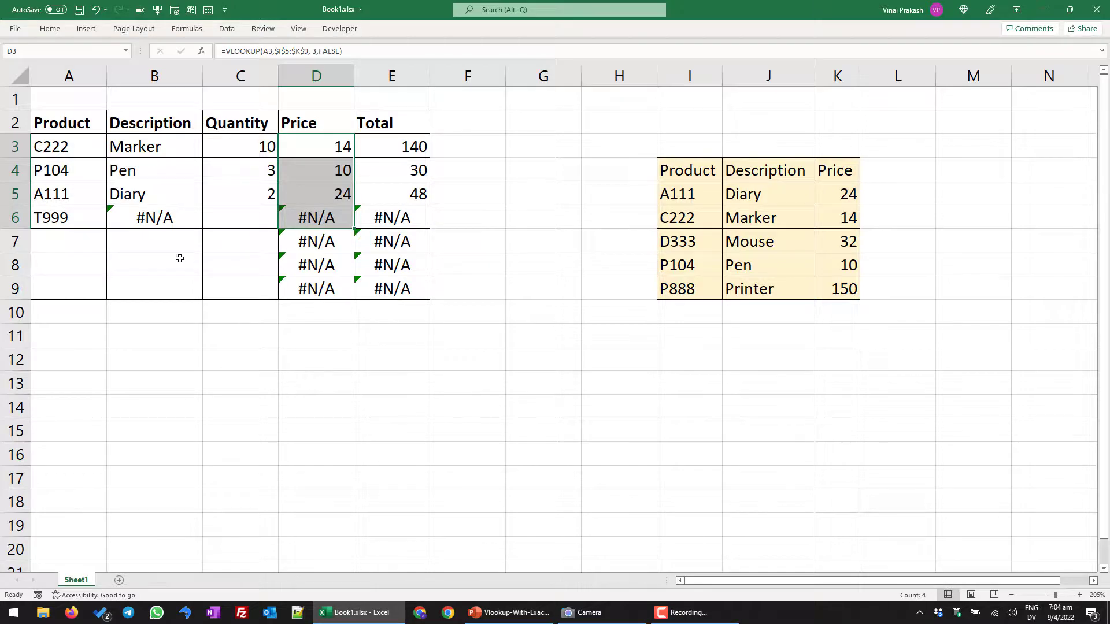
{"action": "left_click", "coordinate": [165, 243]}
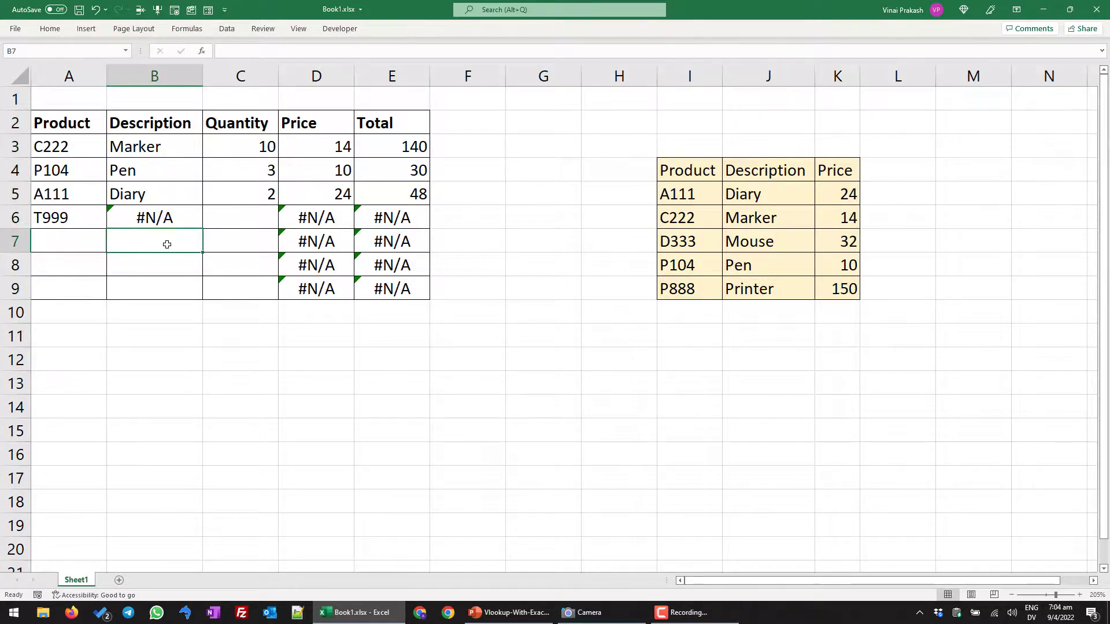
Go to PowerPoint slide 3 showing =VLOOKUP(WHAT, WHERE, COLUMN NUMBER, MATCH TYPE).
{"action": "key", "text": "alt+Tab"}
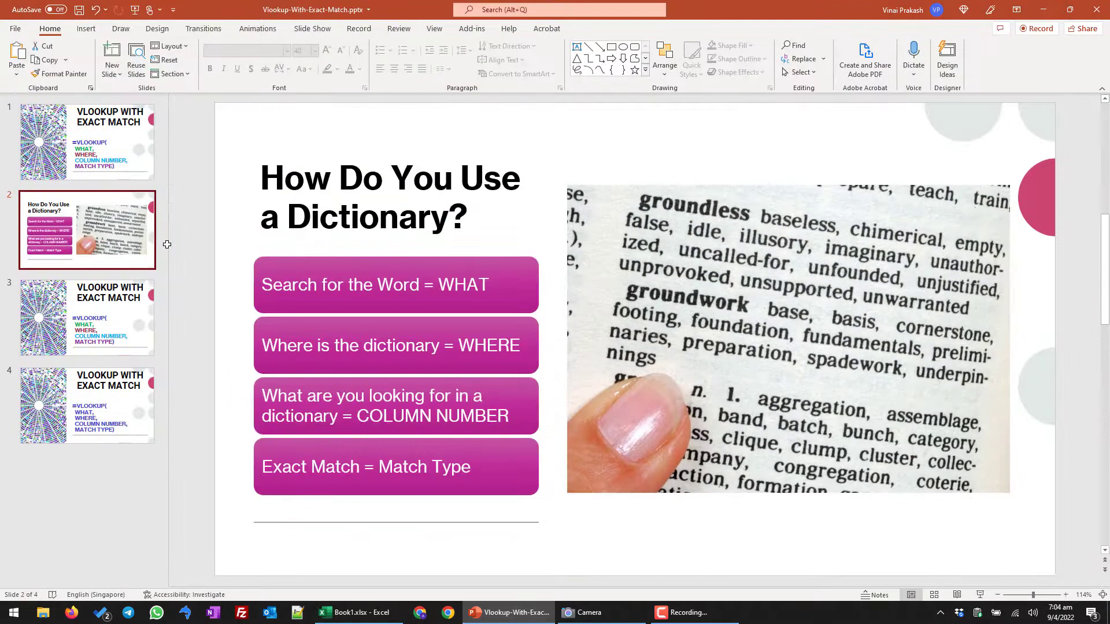
{"action": "key", "text": "Page_Down"}
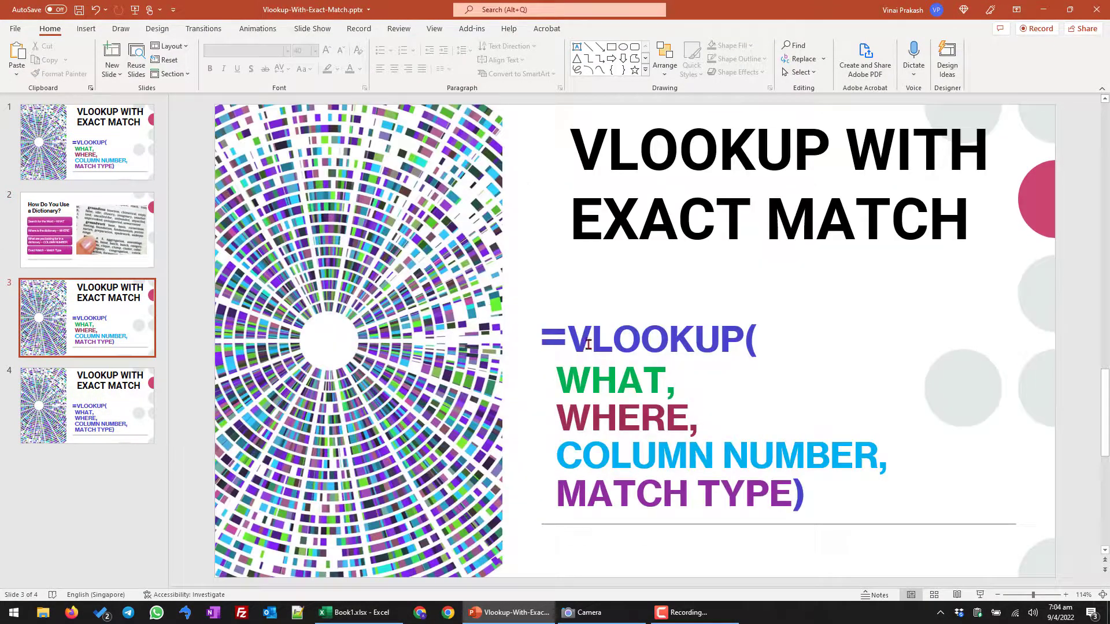